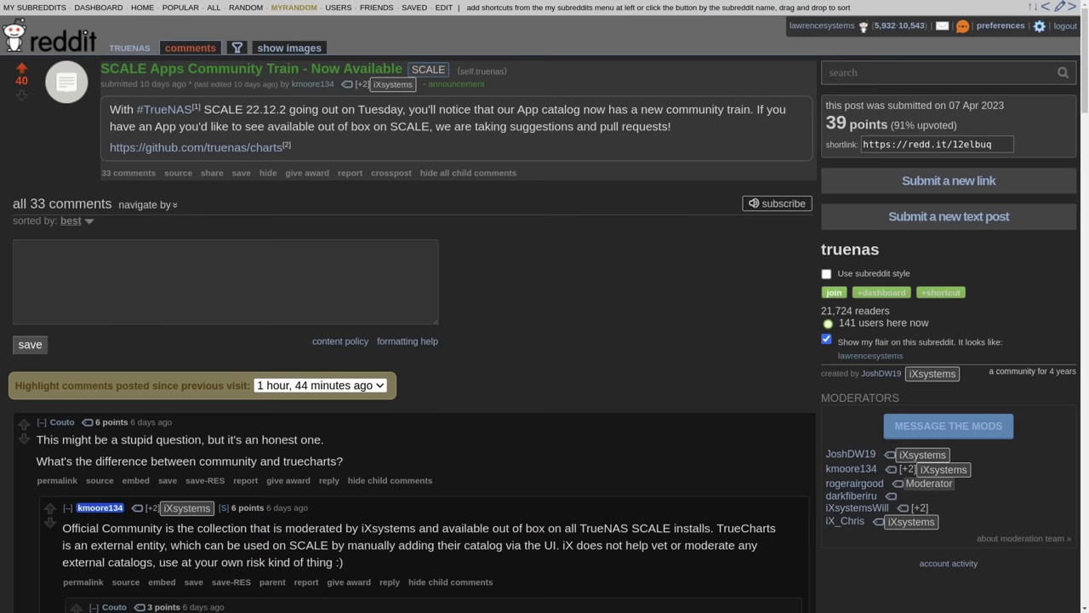
Select the Reddit announcement paragraph about the new community app train, from 'With' to 'requests!'.
left_click_drag(110, 109, 670, 126)
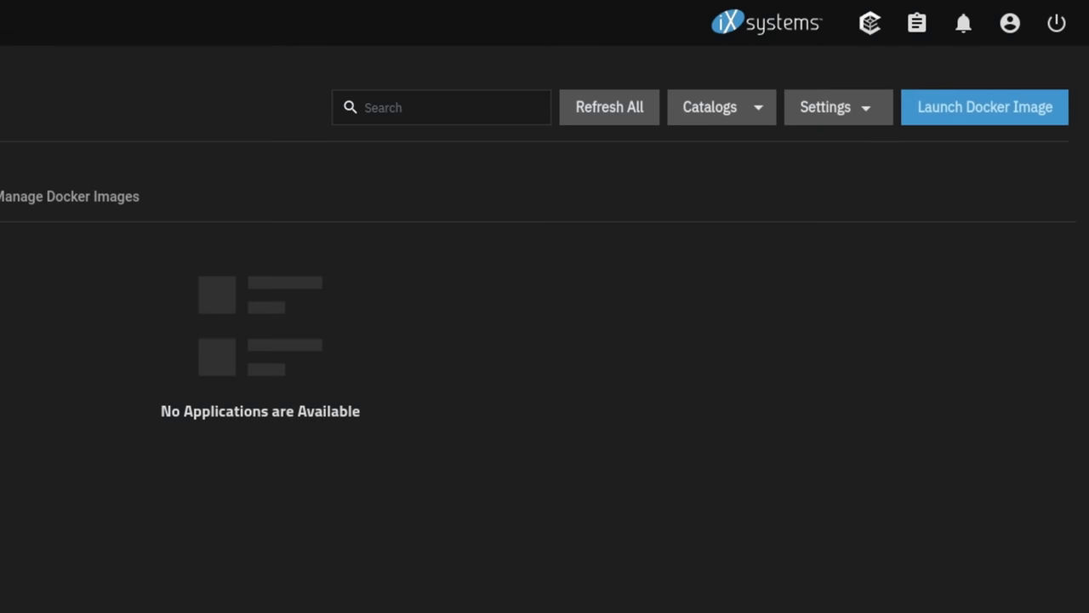
Filter Available Applications to the Official catalog and close the Catalogs list.
left_click(740, 186)
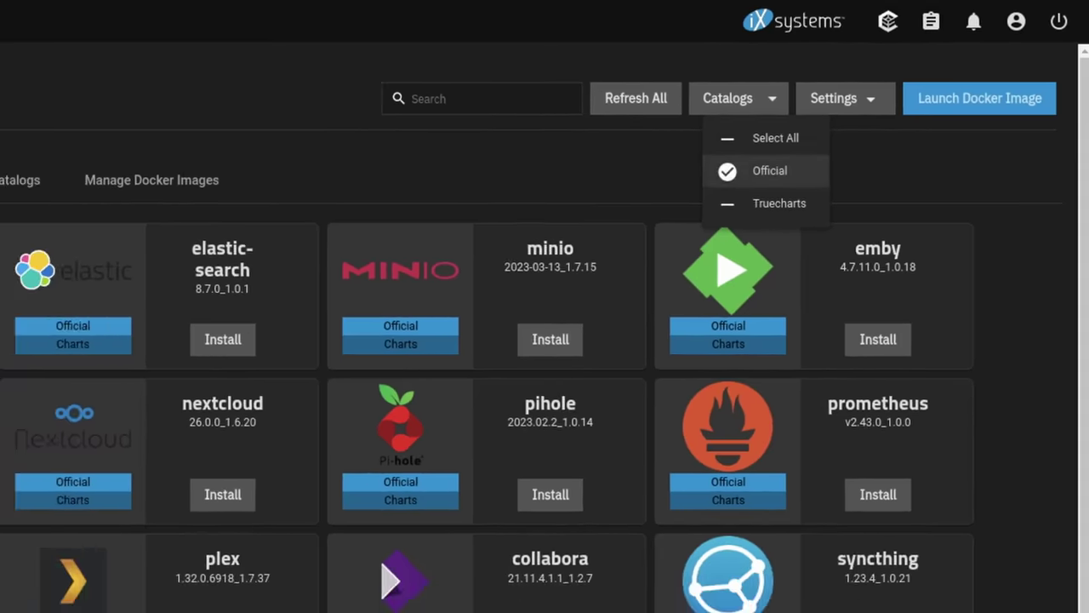
key("Escape")
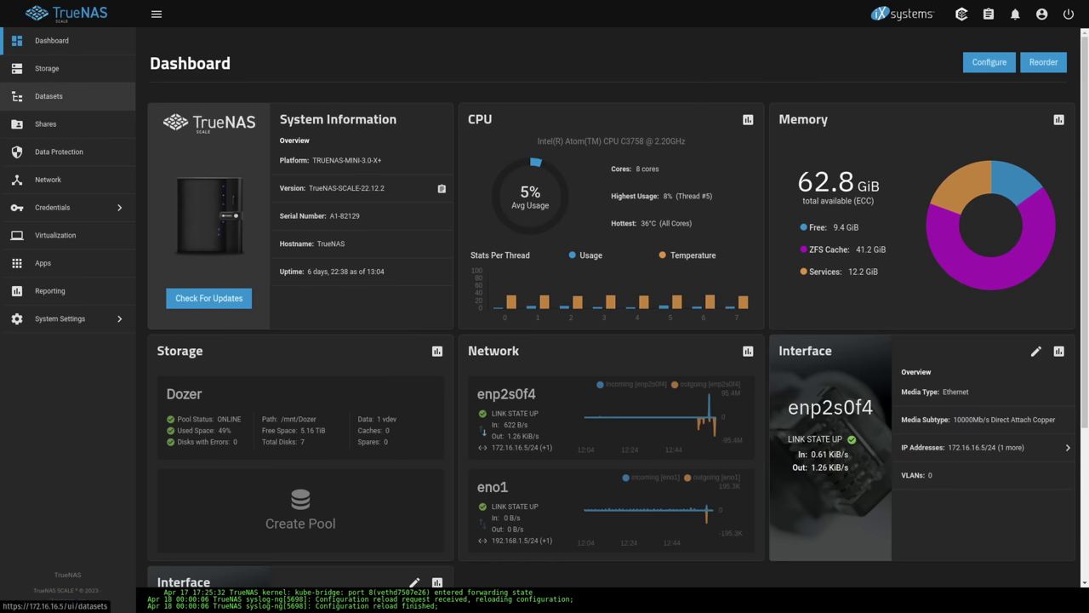
Select the computer backup dataset in Datasets and mark its ZFS Encryption details.
left_click(49, 97)
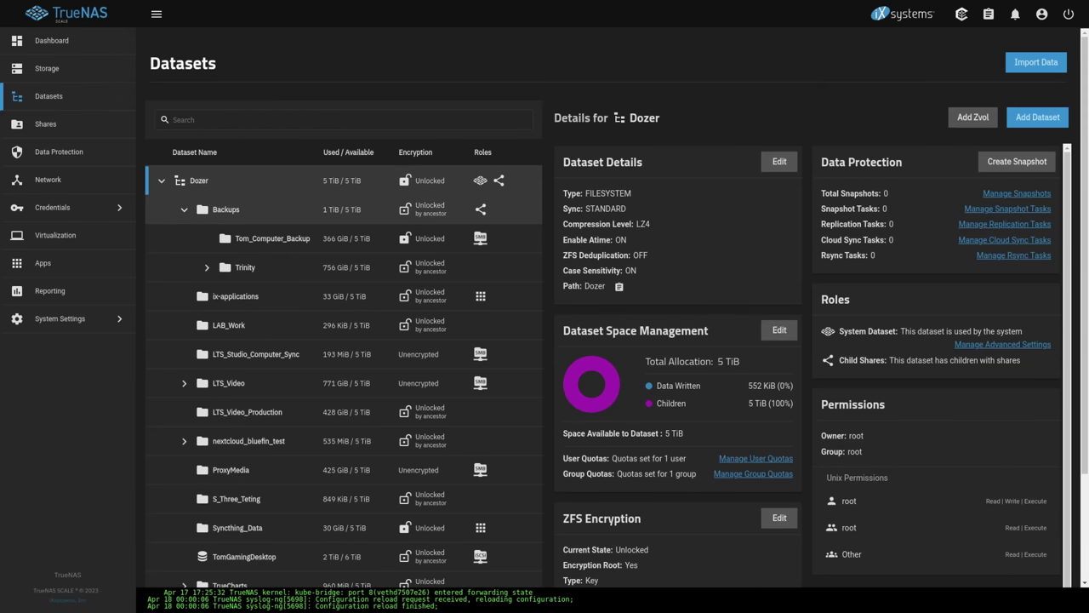
left_click(273, 239)
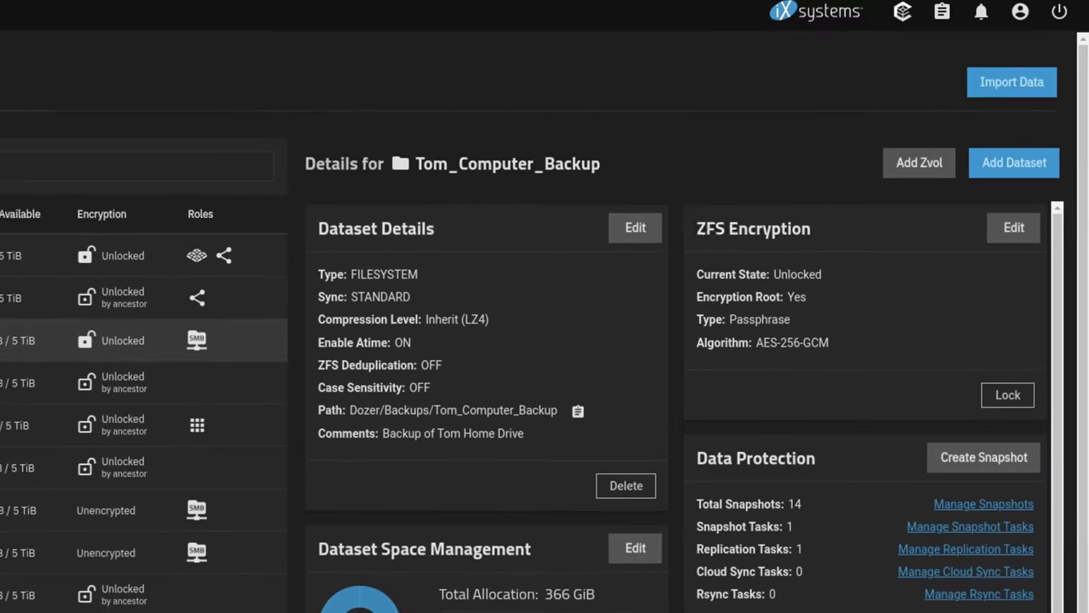
left_click_drag(807, 169, 890, 169)
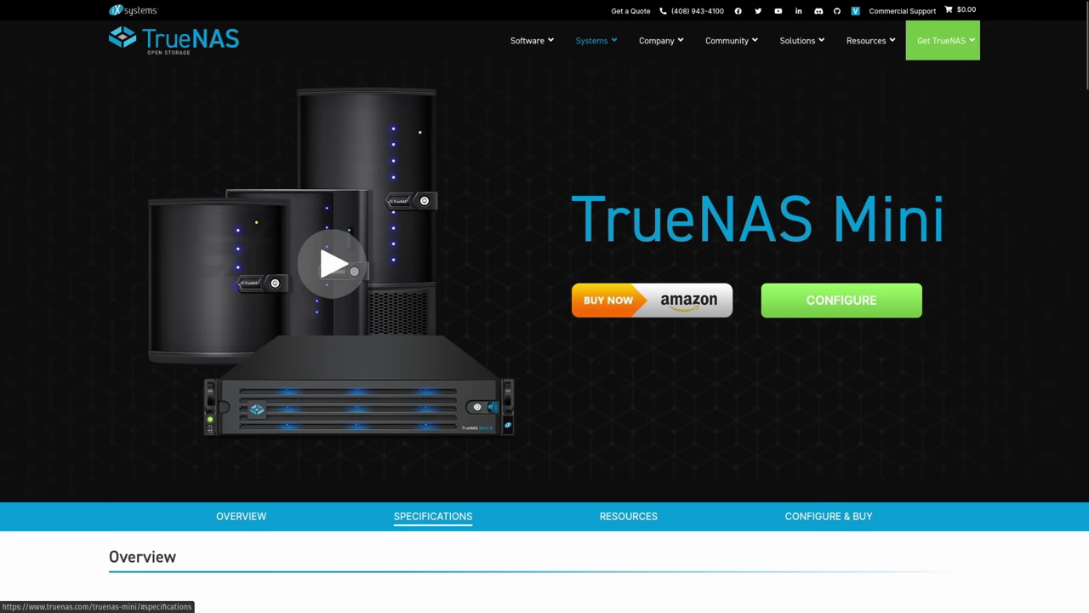
In Specifications, highlight the Octa-core C3758 Intel CPU line on the Mini X+ and Mini R cards.
left_click(432, 515)
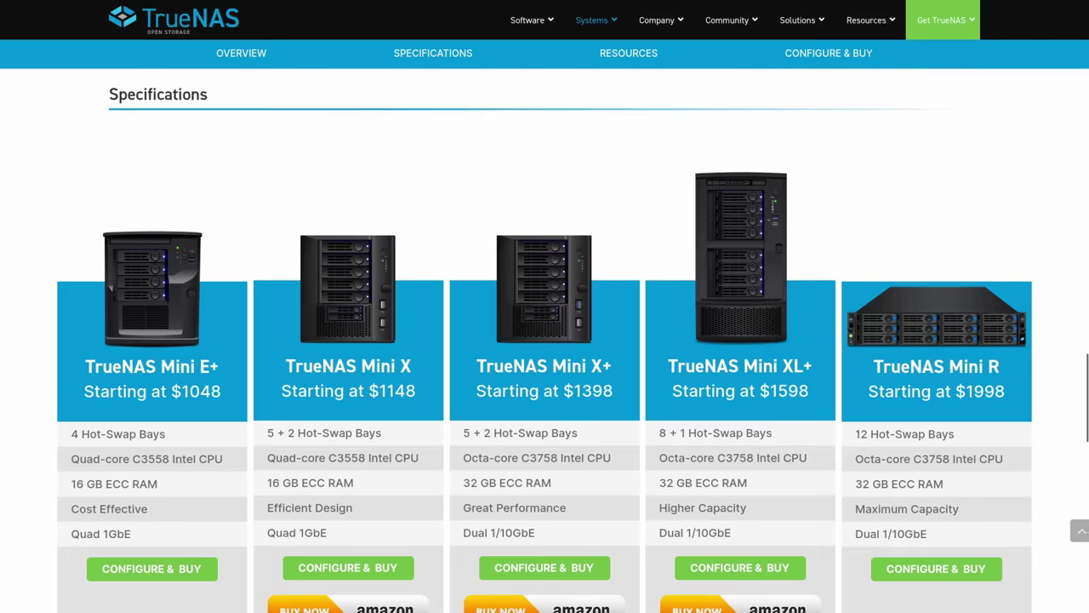
left_click_drag(447, 457, 599, 457)
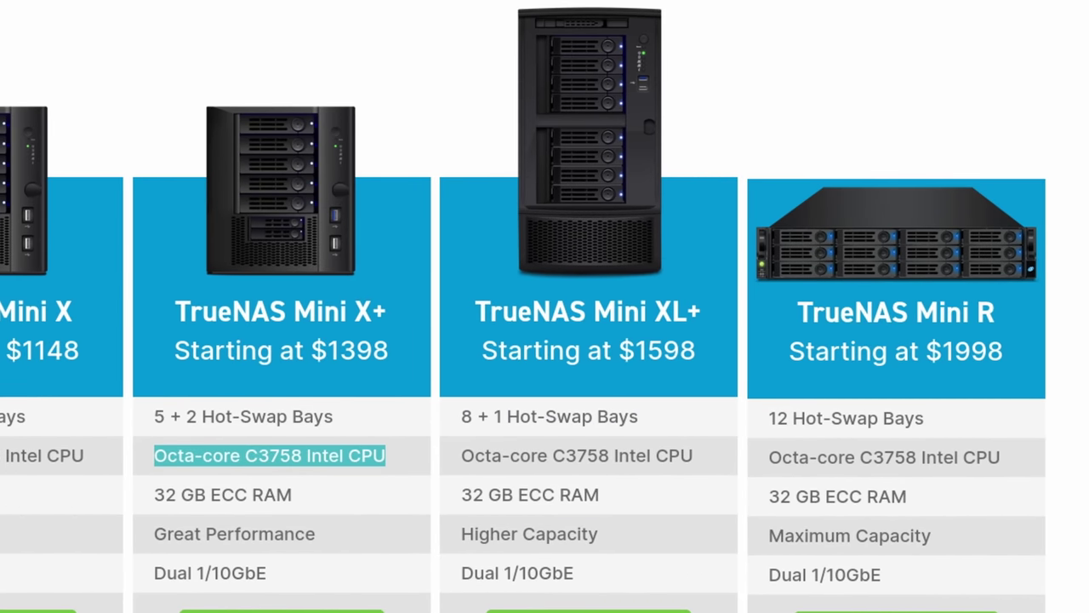
left_click_drag(768, 457, 999, 457)
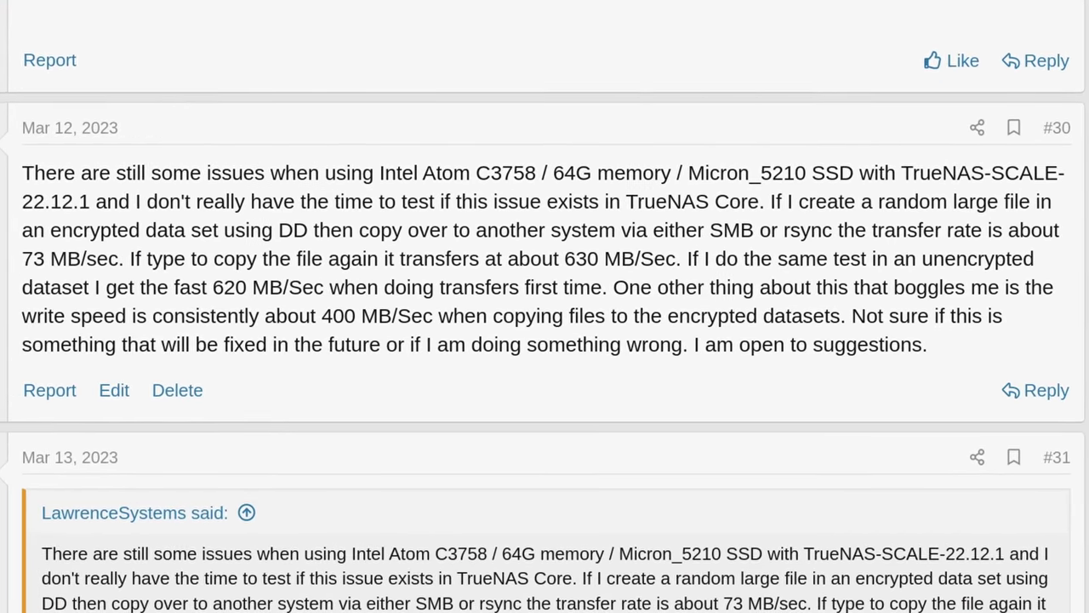
Highlight the closing request for suggestions at the end of forum post #30.
left_click_drag(410, 344, 933, 344)
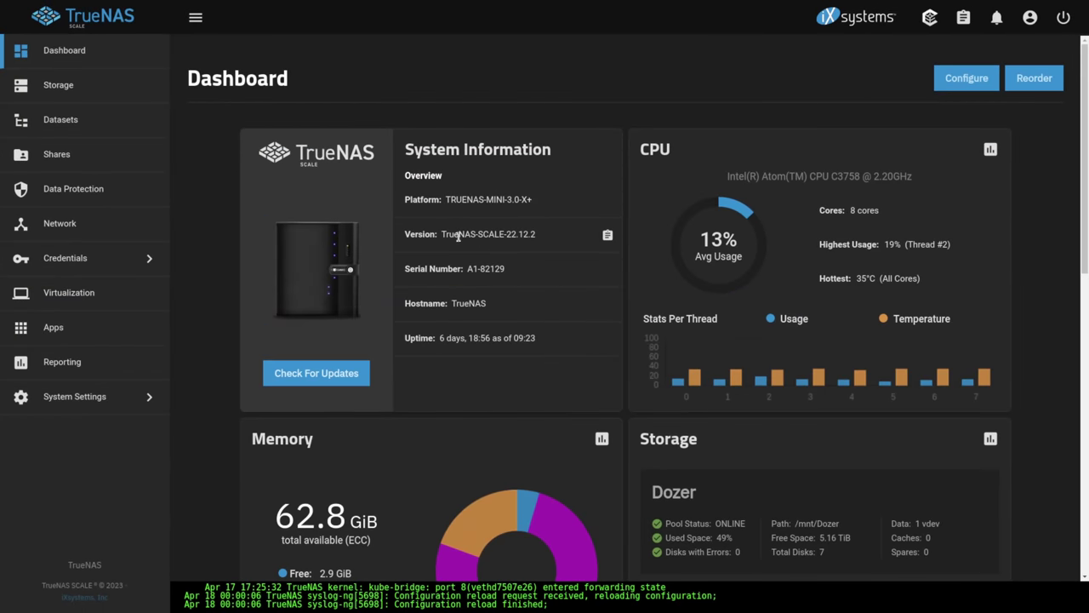
Review Manage Catalogs, then browse Available Applications from all catalogs.
left_click(120, 339)
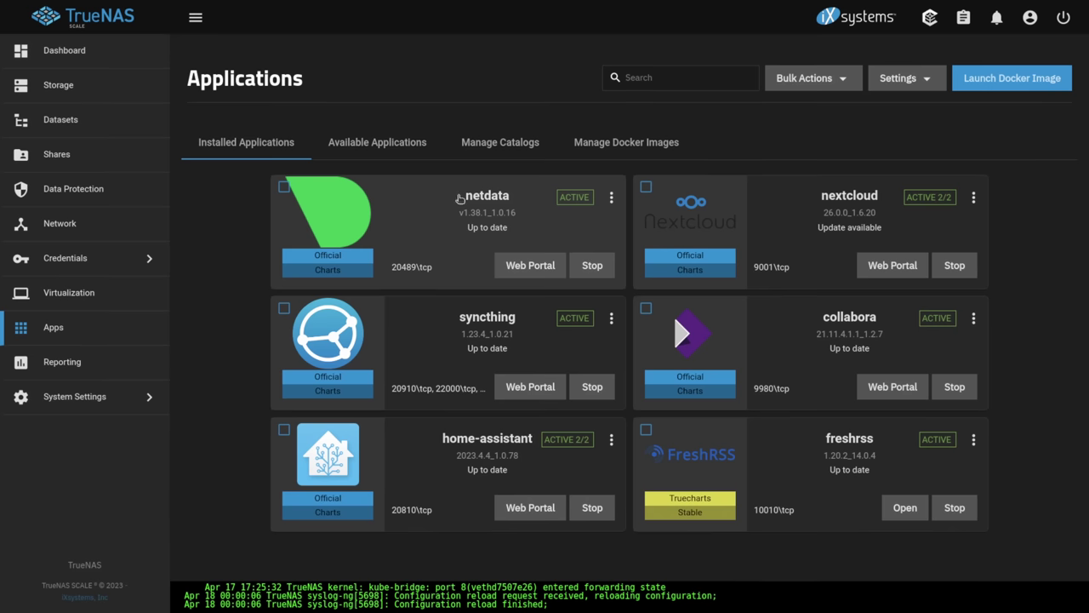
left_click(481, 150)
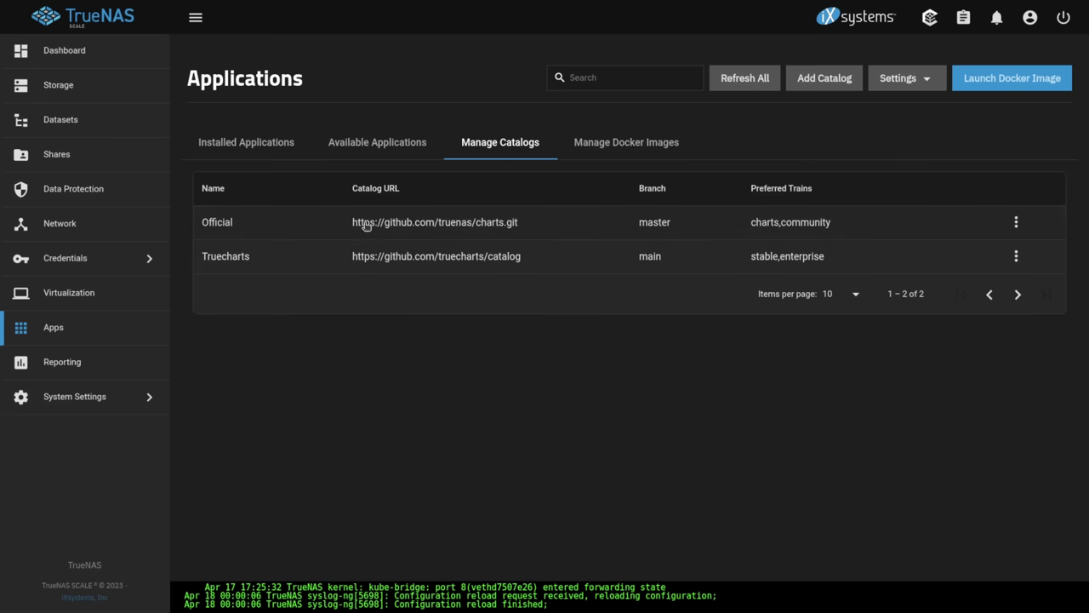
left_click(340, 150)
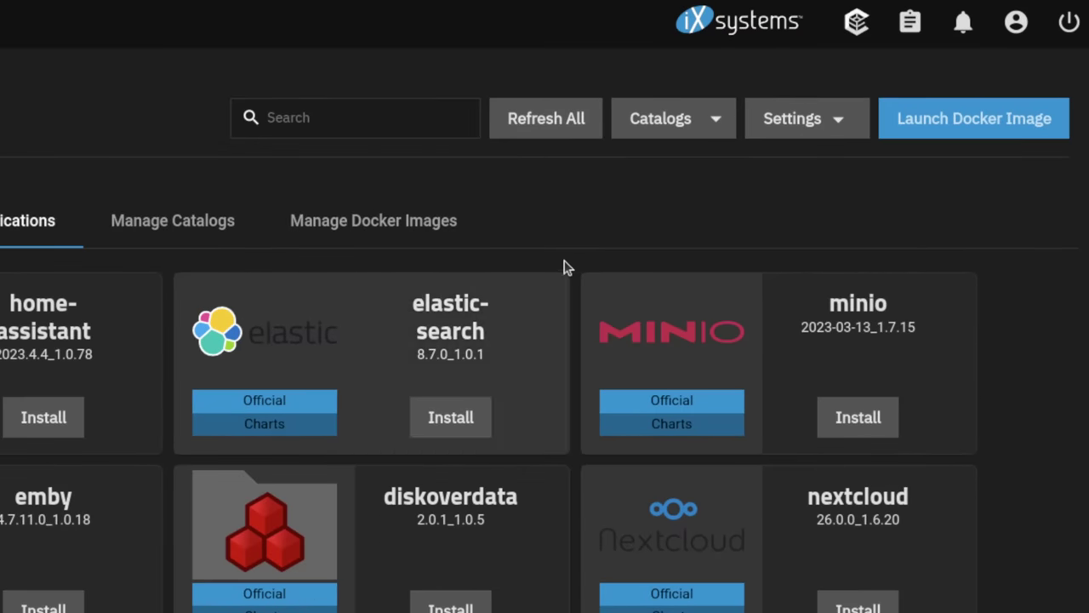
left_click(691, 119)
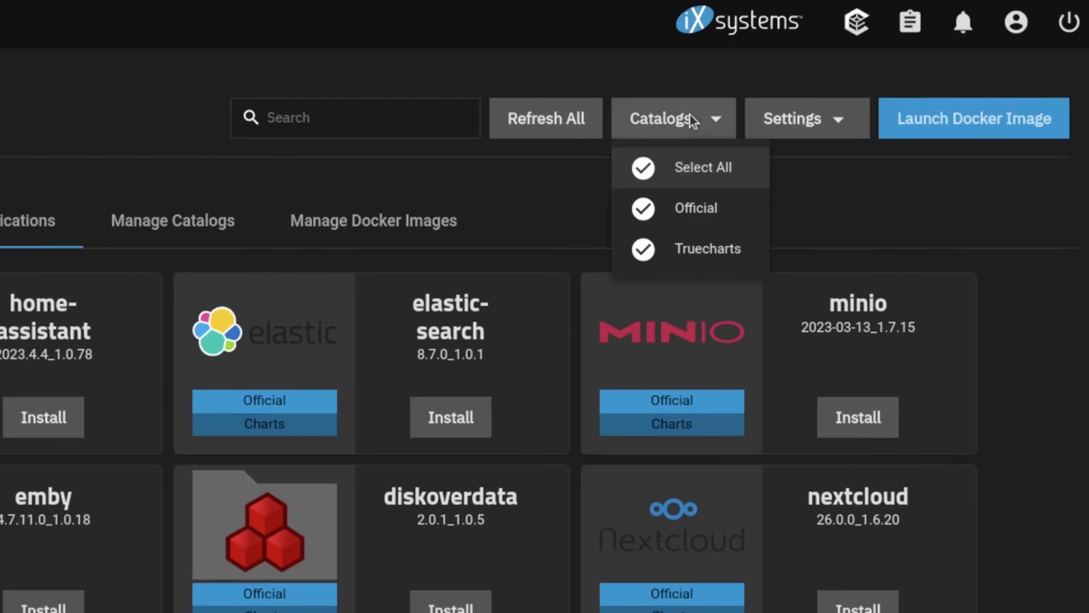
left_click(644, 207)
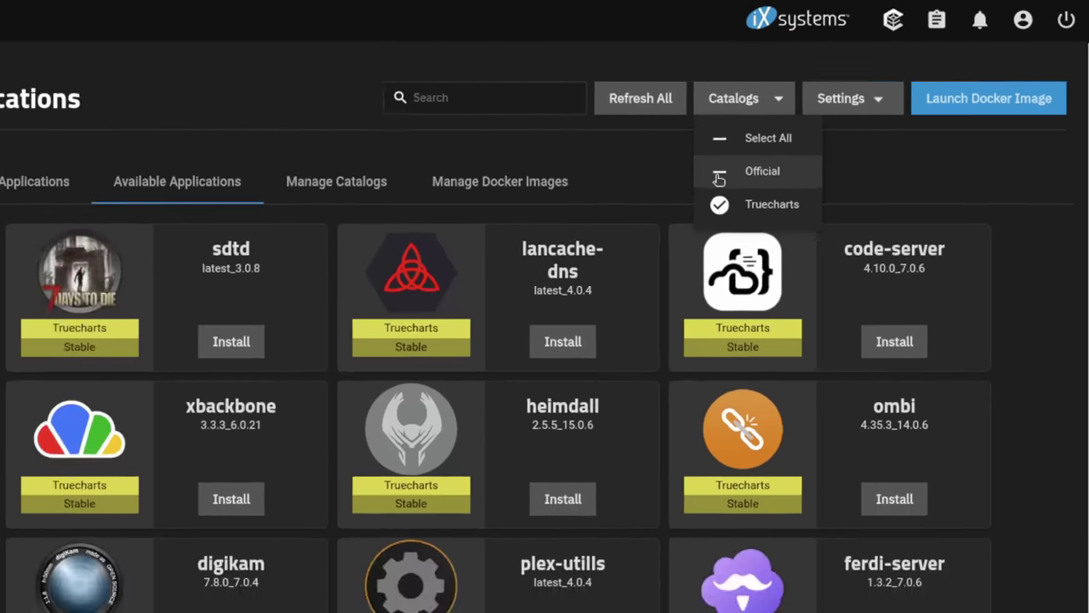
left_click(698, 210)
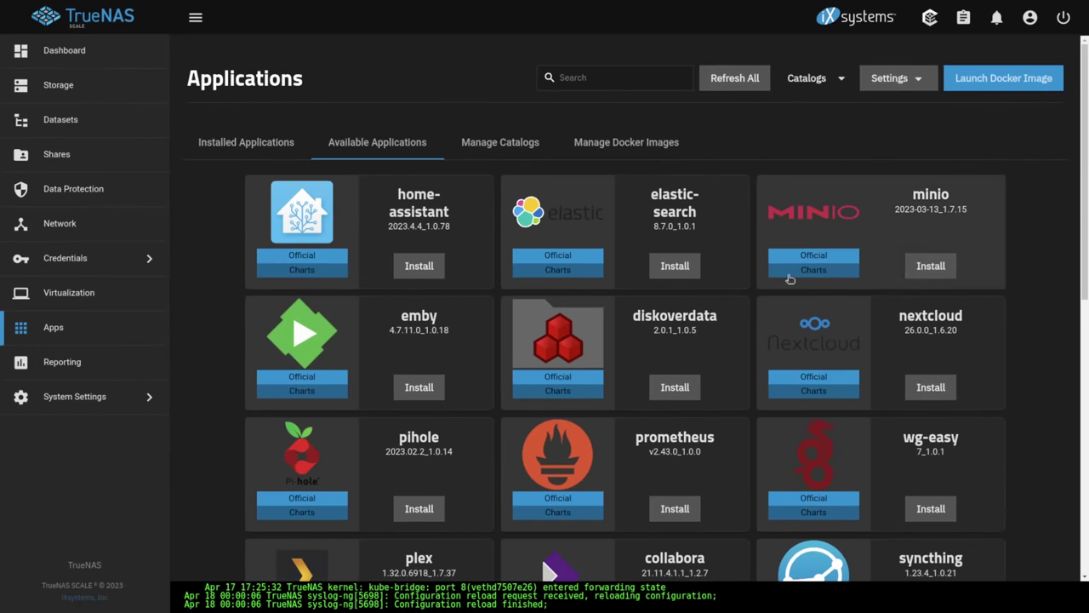
scroll(838, 255, "down", 7)
scroll(810, 437, "up", 7)
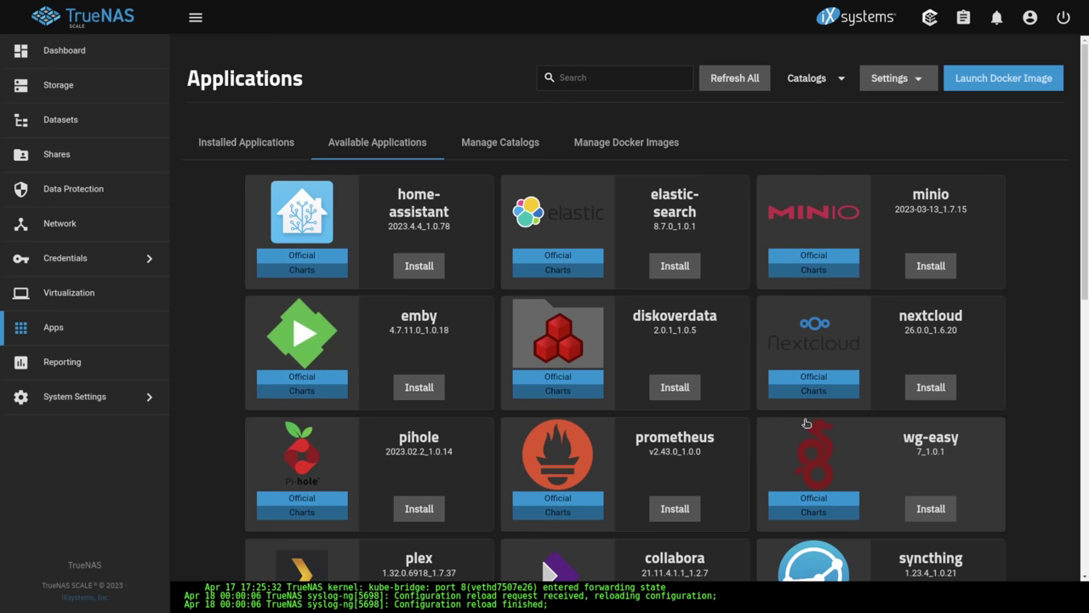
scroll(779, 423, "down", 7)
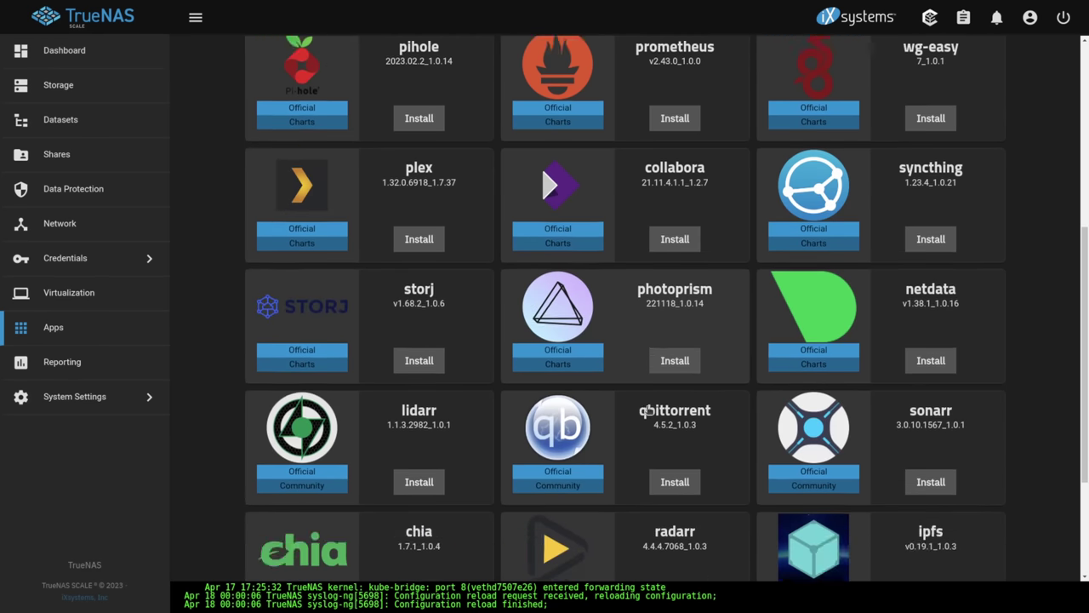
scroll(738, 509, "up", 1)
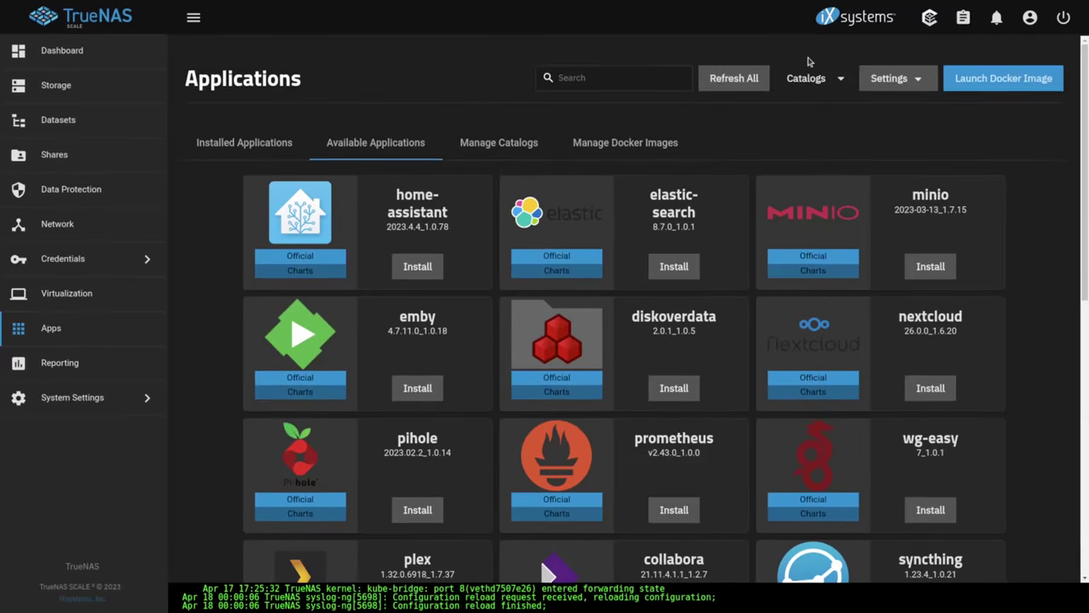
Uncheck Official in the Catalogs filter and scroll through the Truecharts-only app list.
left_click(817, 78)
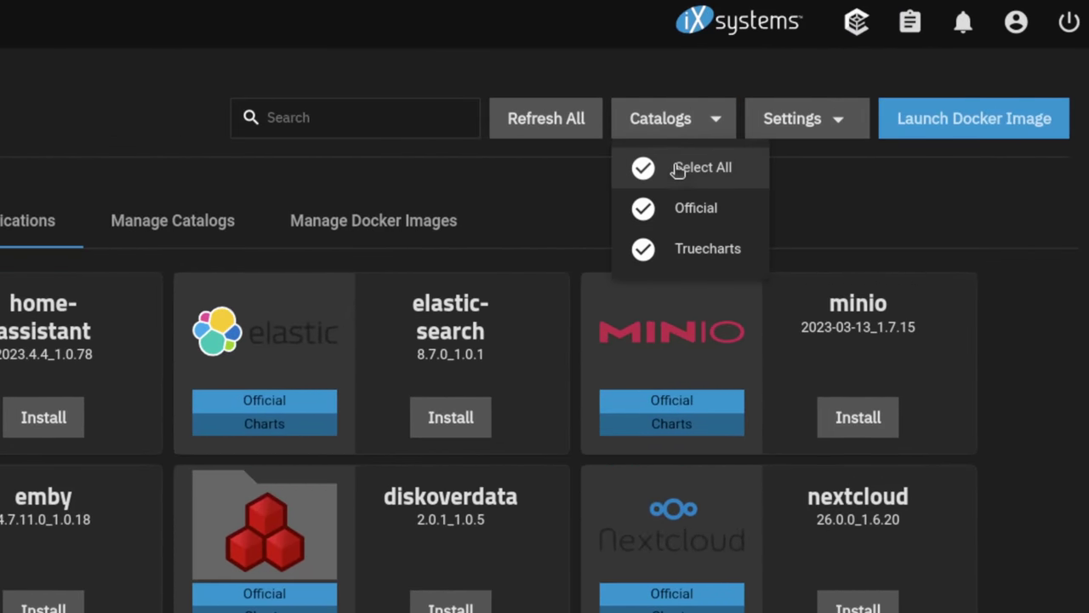
left_click(643, 208)
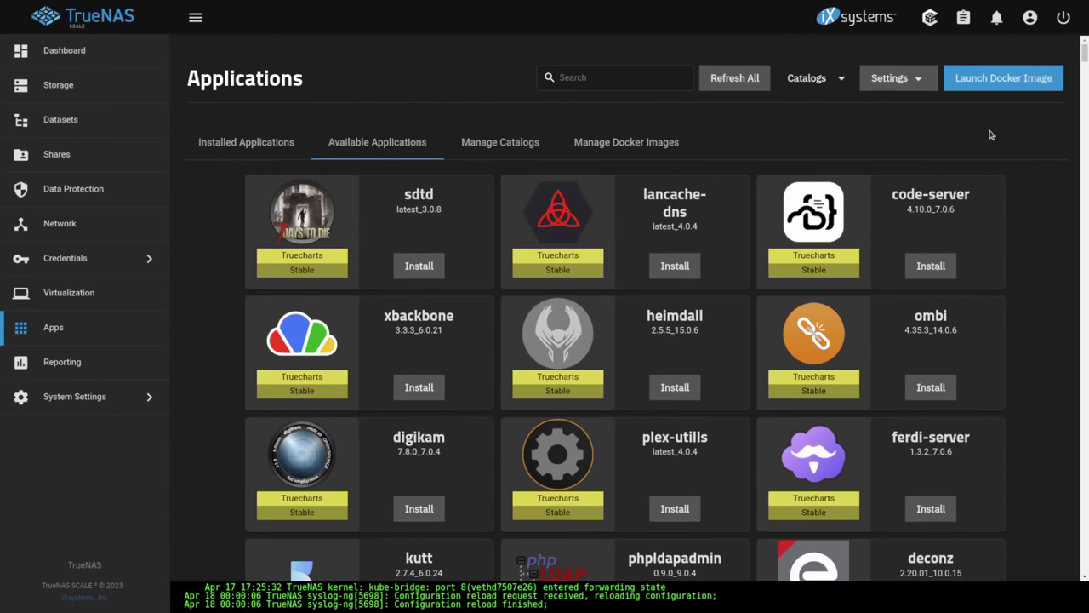
scroll(934, 411, "down", 10)
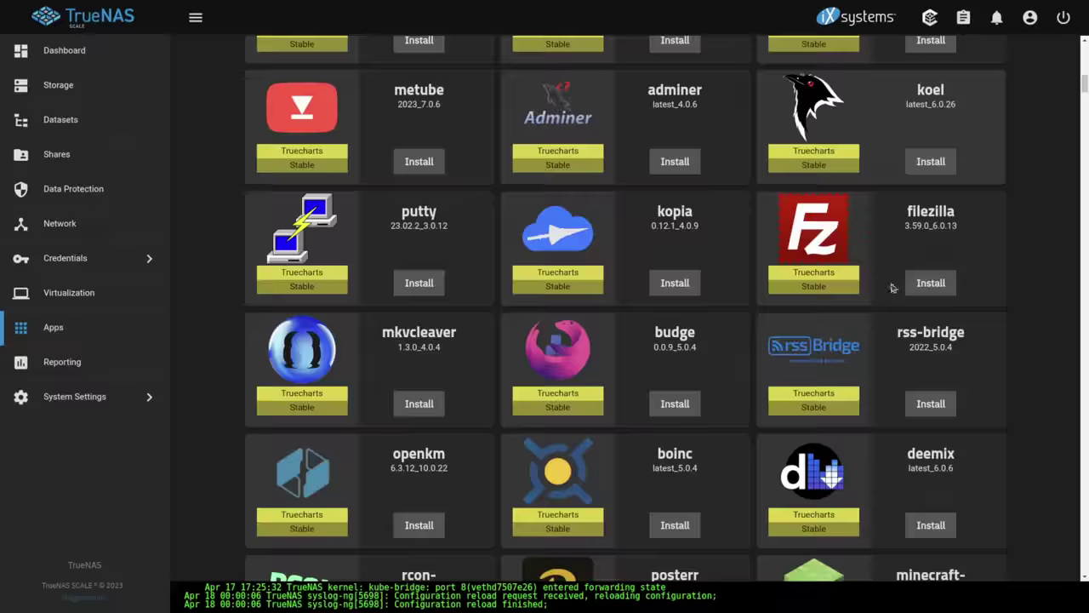
scroll(947, 369, "down", 20)
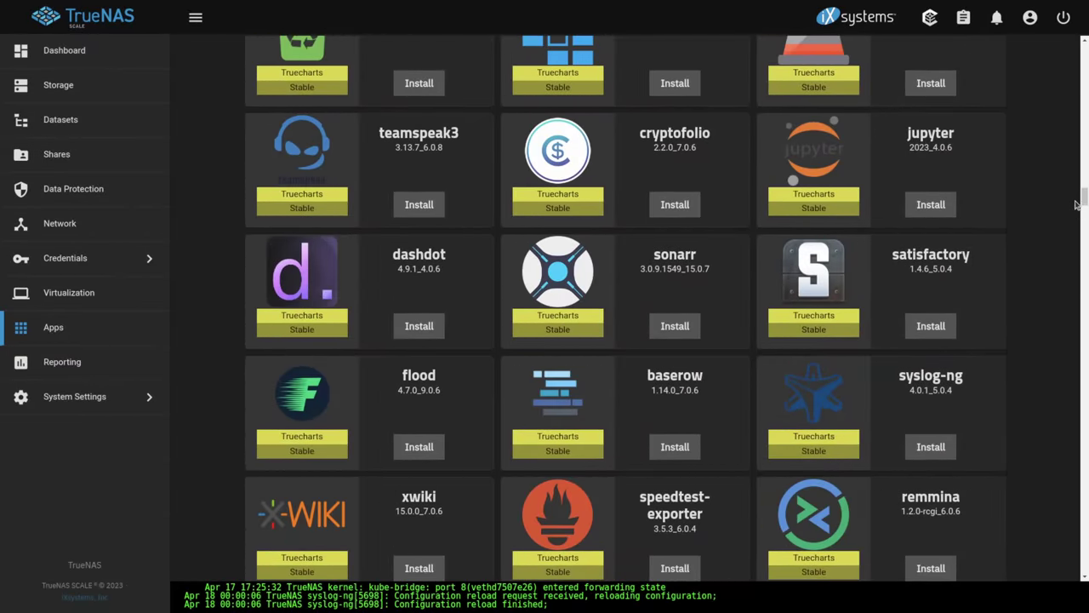
left_click_drag(1083, 204, 1060, 34)
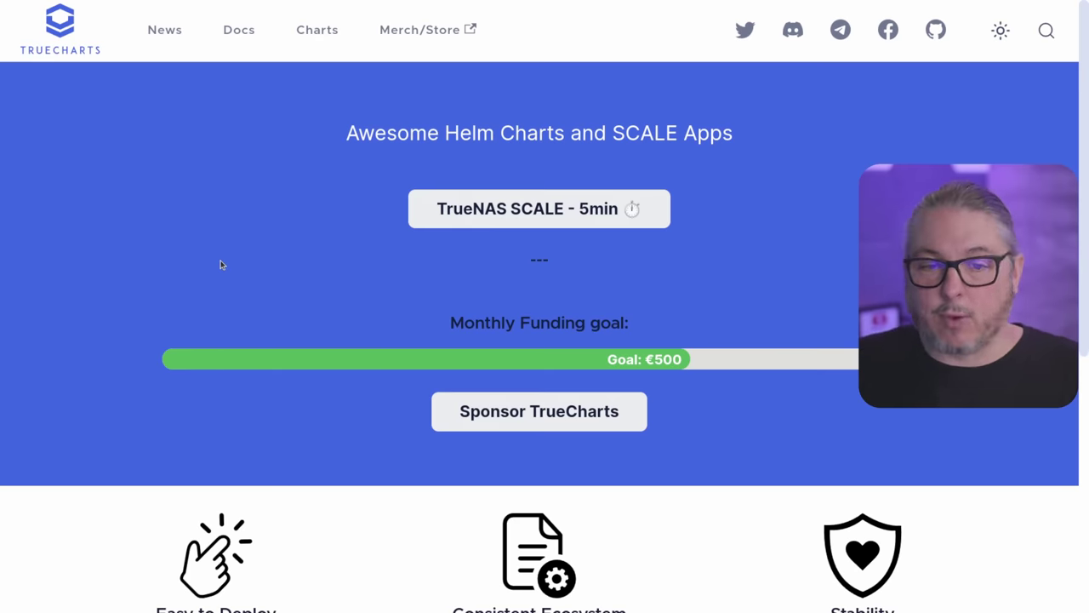
Read the must-read notice on Introduction to SCALE, then go to the Adding Storage guide.
left_click(482, 200)
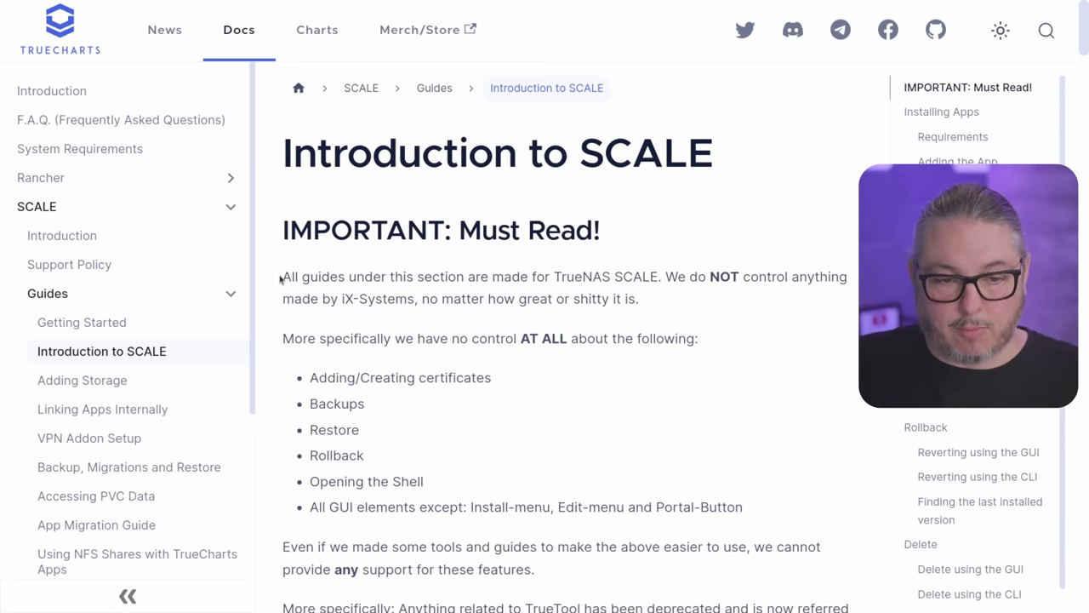
left_click_drag(281, 279, 607, 281)
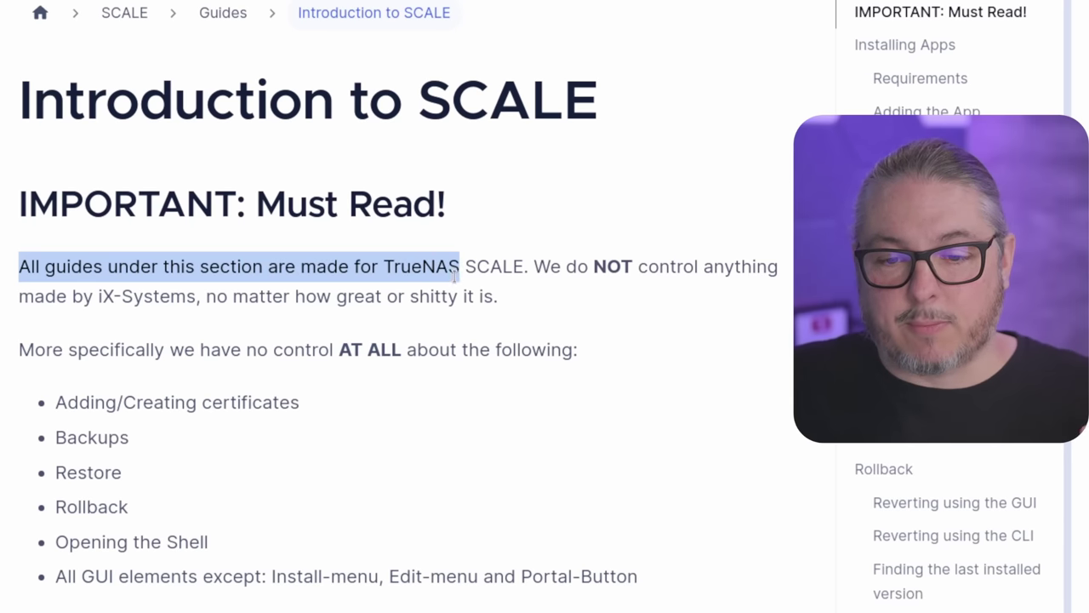
left_click_drag(455, 273, 496, 304)
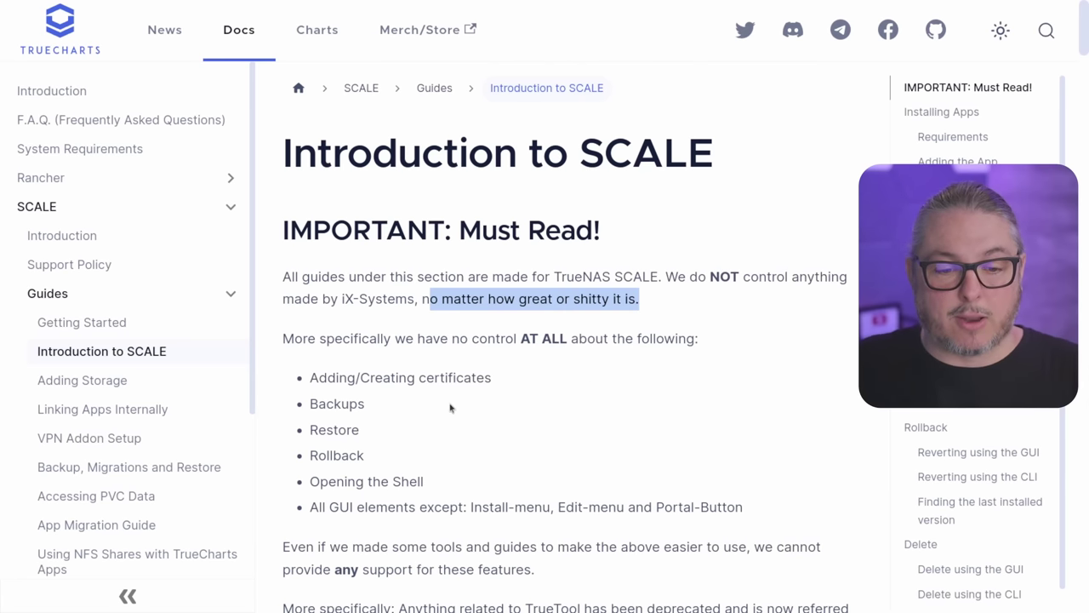
left_click(126, 381)
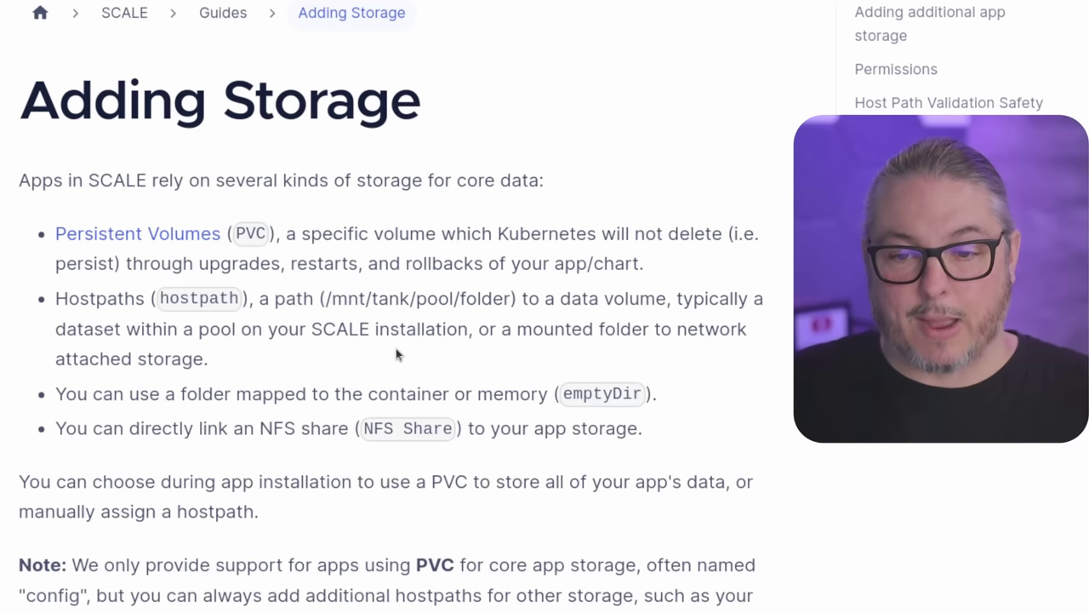
Highlight the Persistent Volumes (PVC) bullet and scroll down to the Host Path Safety Checks section.
triple_click(662, 265)
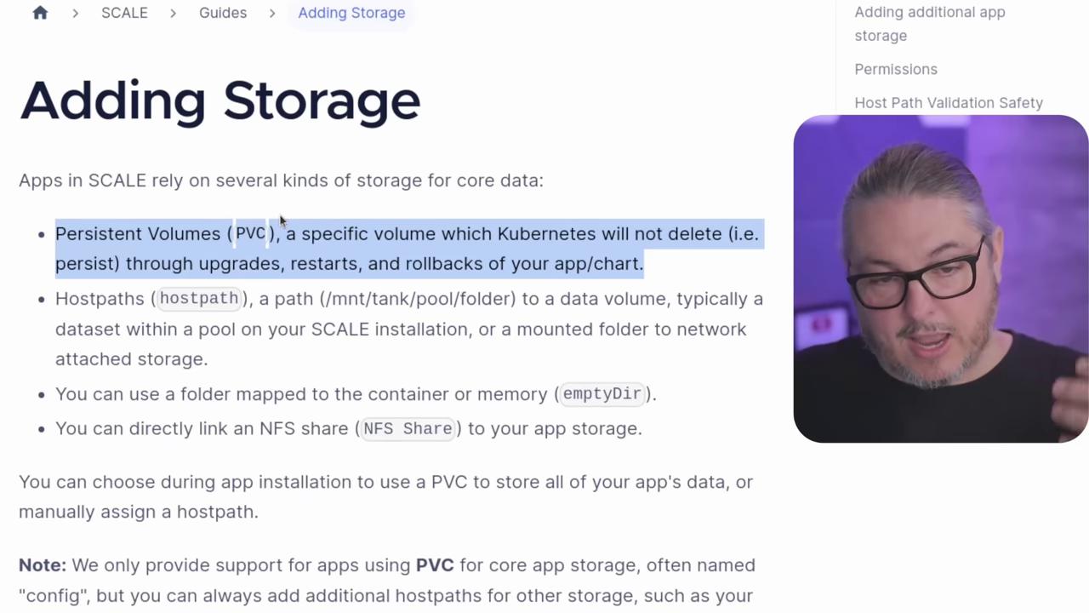
scroll(377, 174, "down", 1)
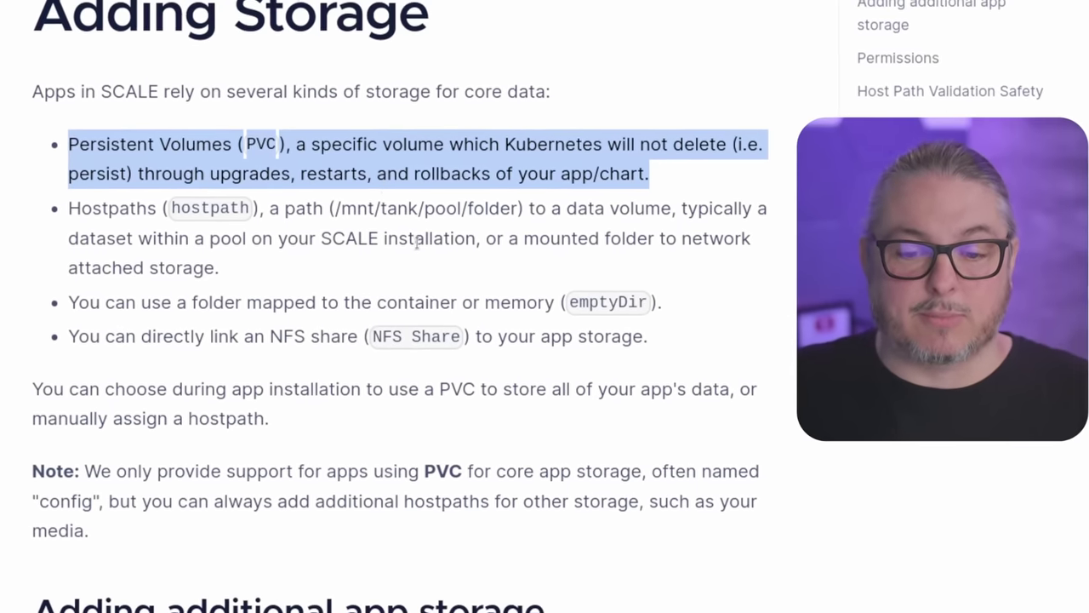
scroll(377, 174, "down", 7)
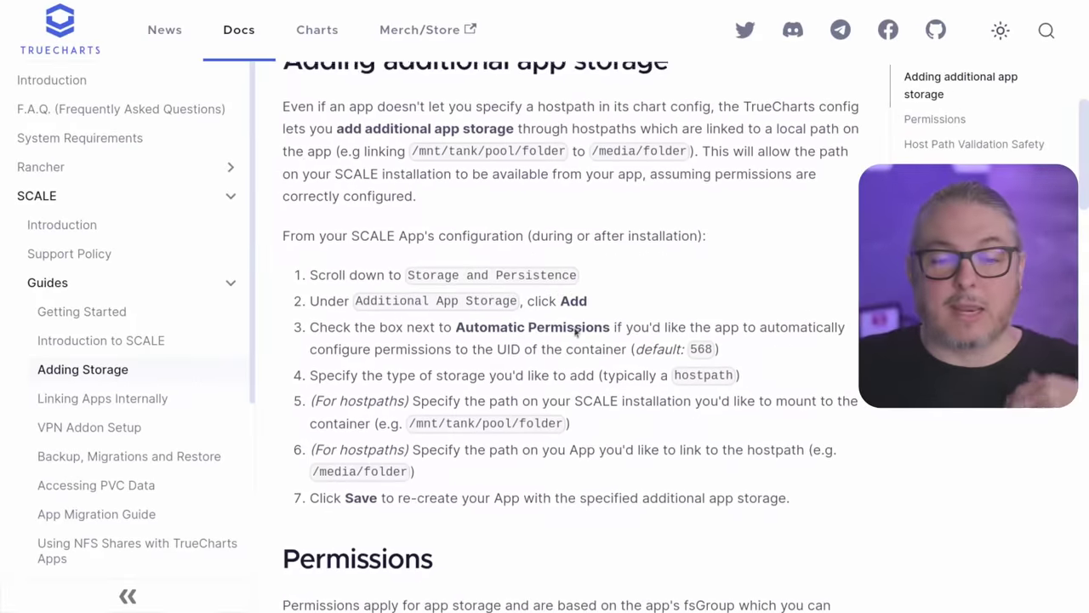
scroll(576, 333, "down", 8)
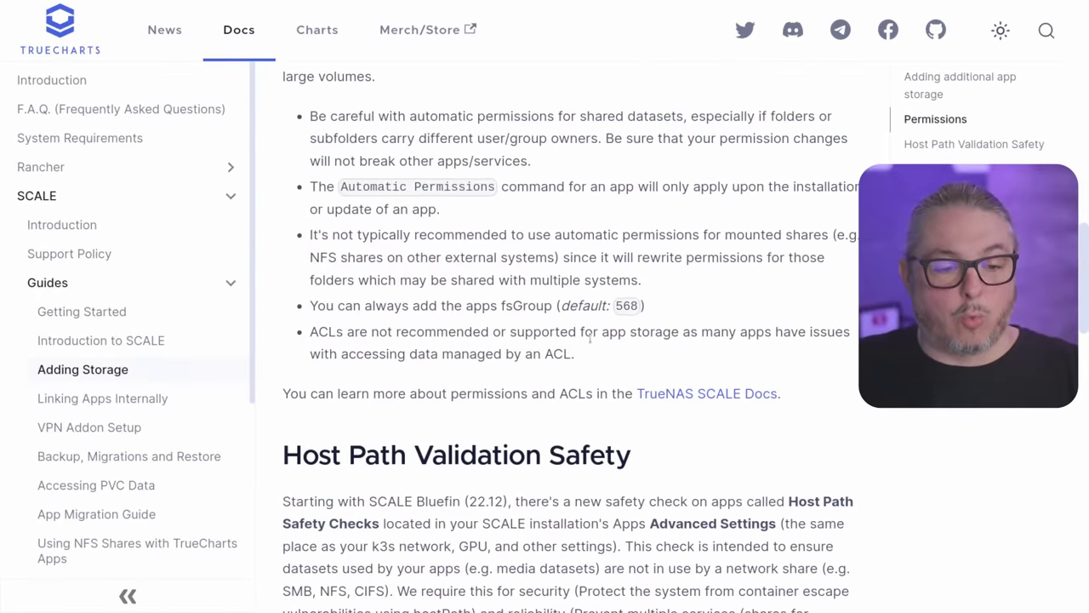
scroll(468, 354, "down", 7)
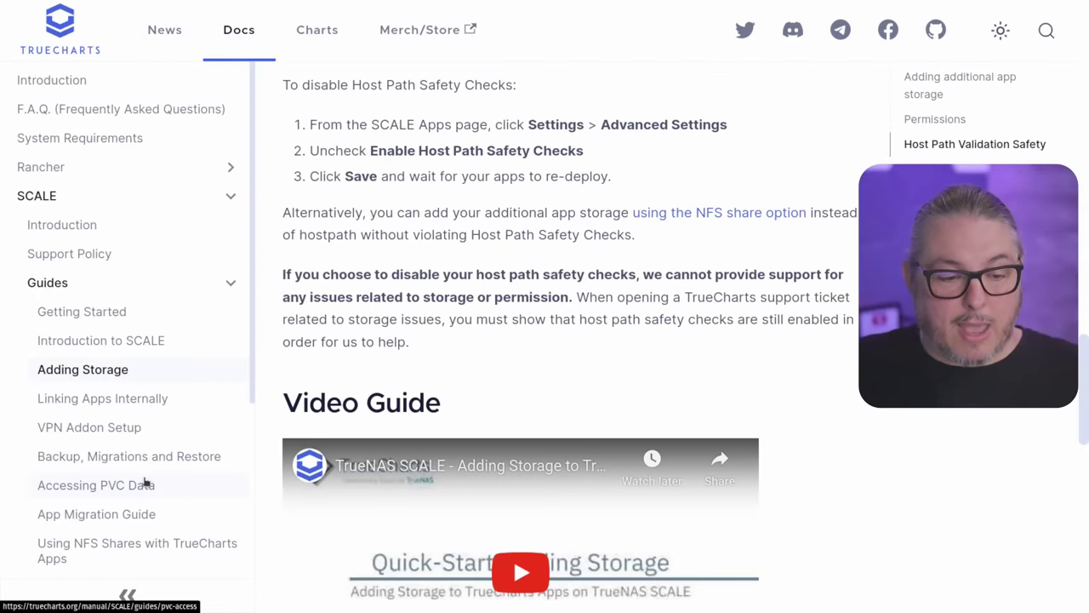
Read through the manual PVC mounting steps in the Accessing PVC Data guide.
left_click(146, 481)
scroll(621, 379, "down", 10)
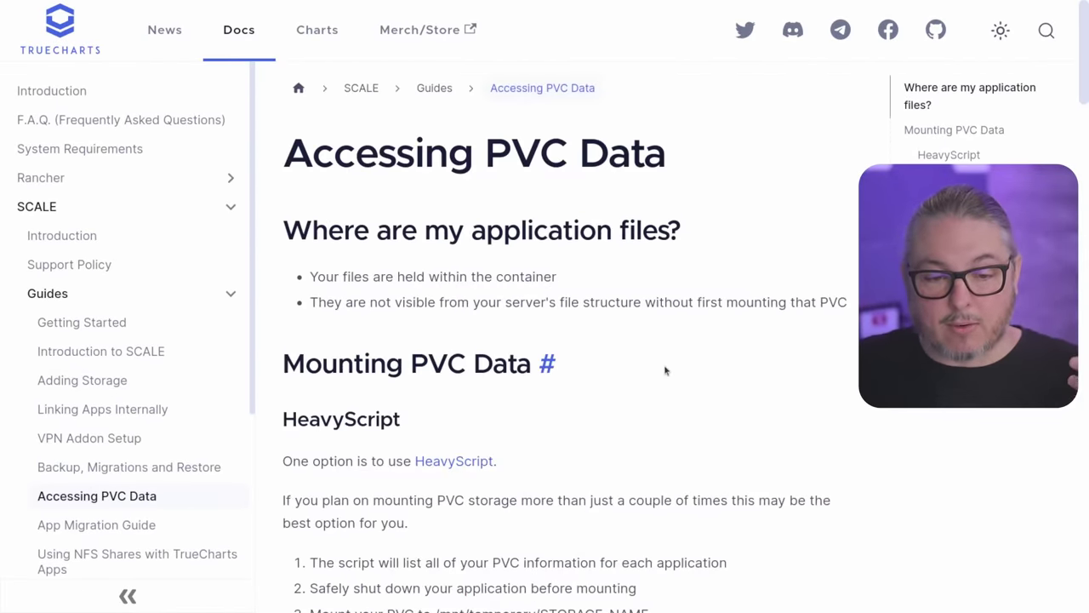
scroll(669, 371, "down", 7)
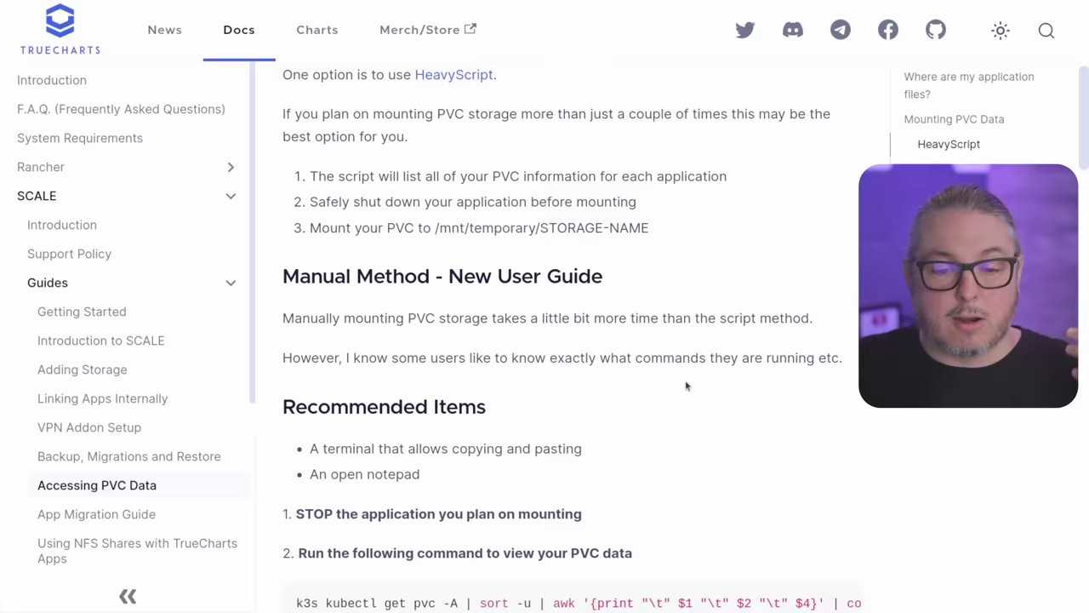
scroll(688, 382, "down", 7)
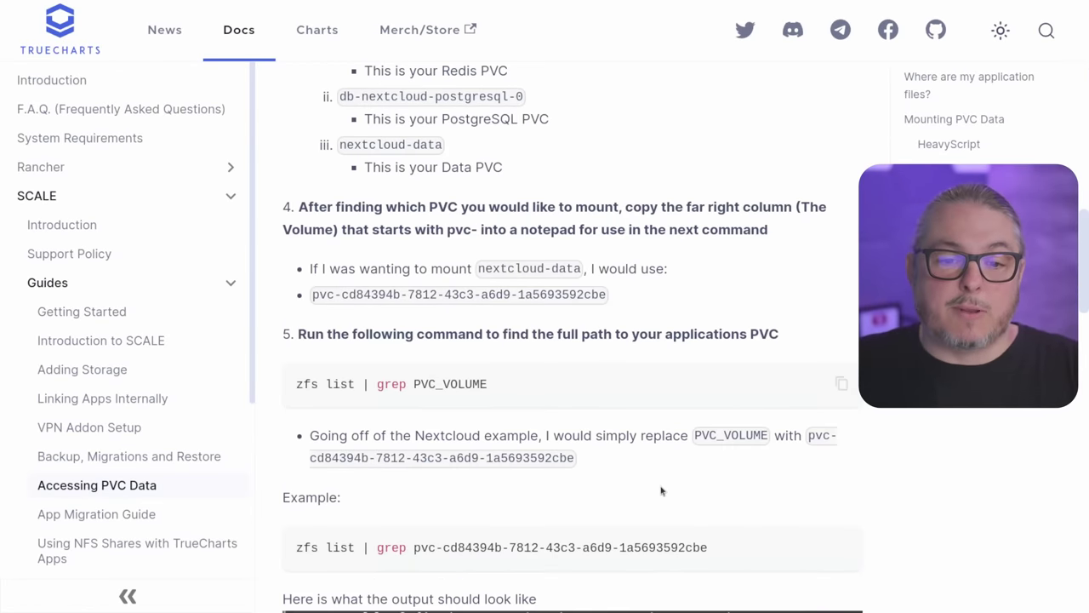
scroll(661, 491, "down", 5)
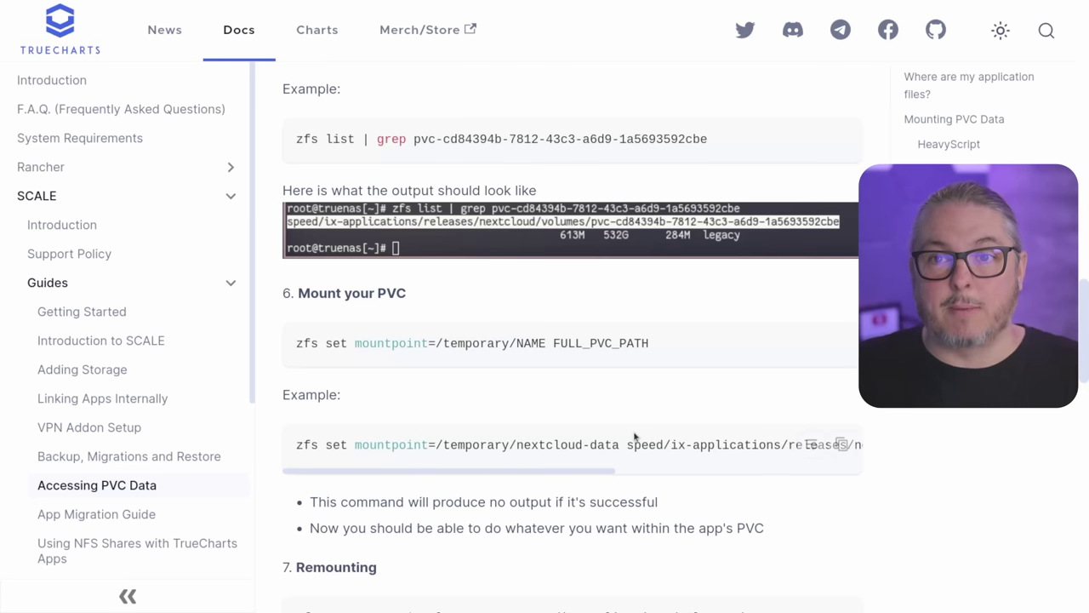
scroll(634, 436, "down", 3)
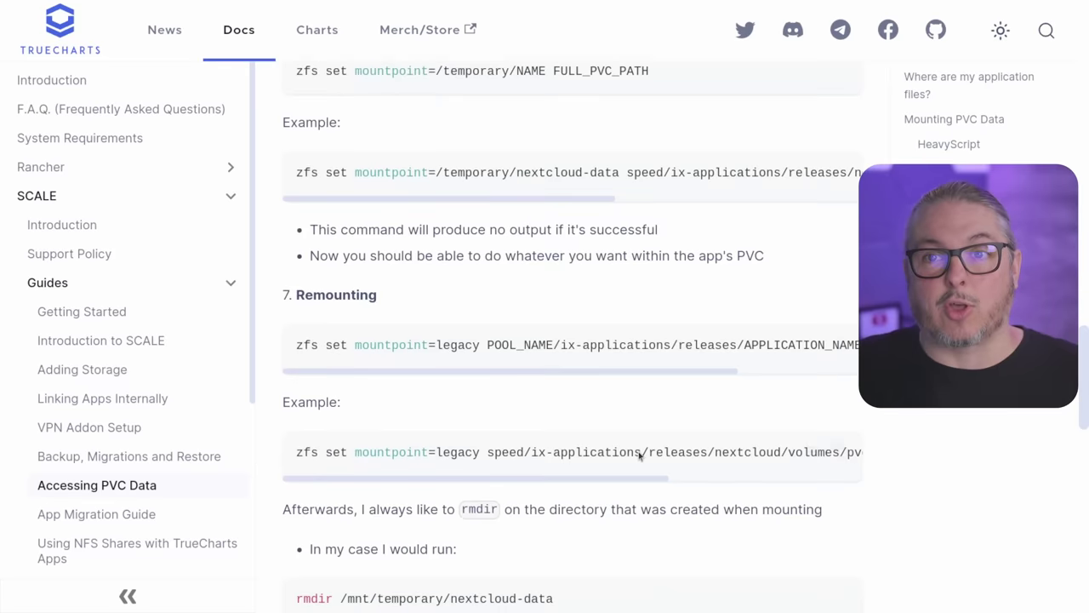
scroll(638, 452, "down", 2)
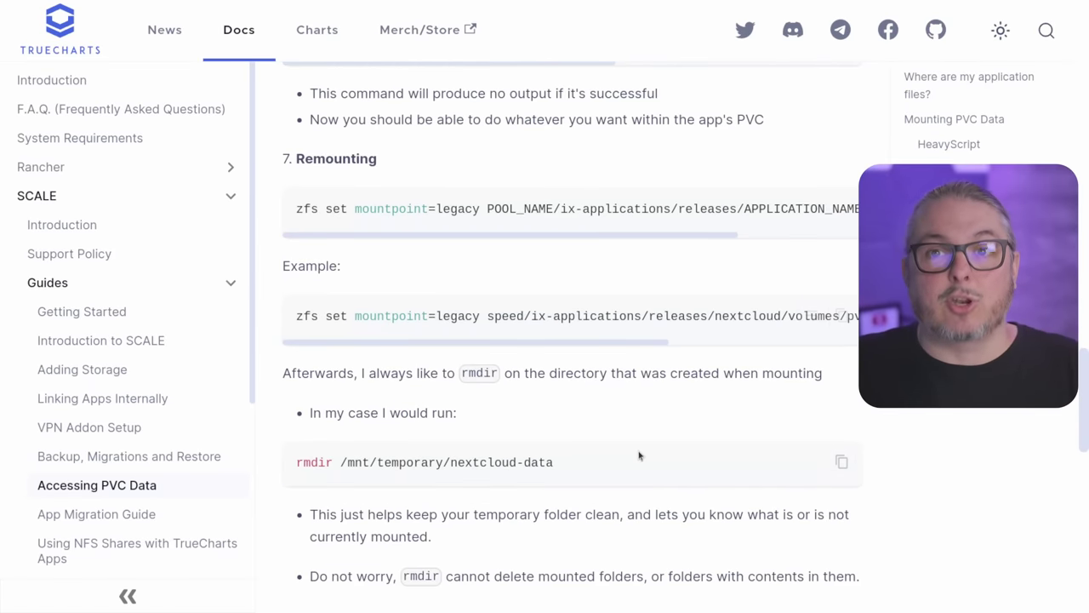
scroll(638, 456, "down", 4)
scroll(637, 456, "up", 6)
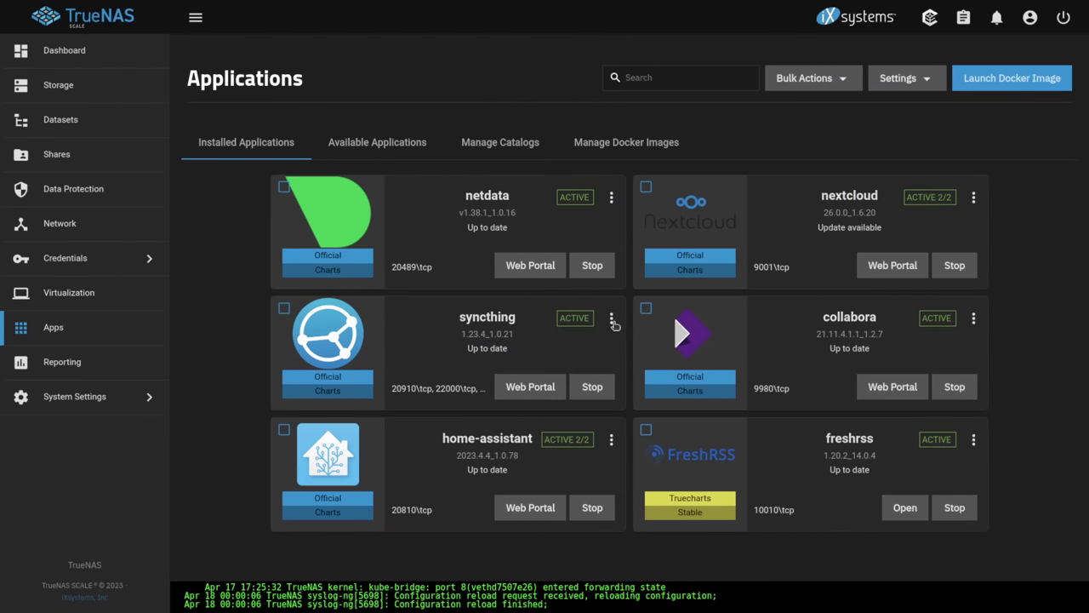
left_click(611, 320)
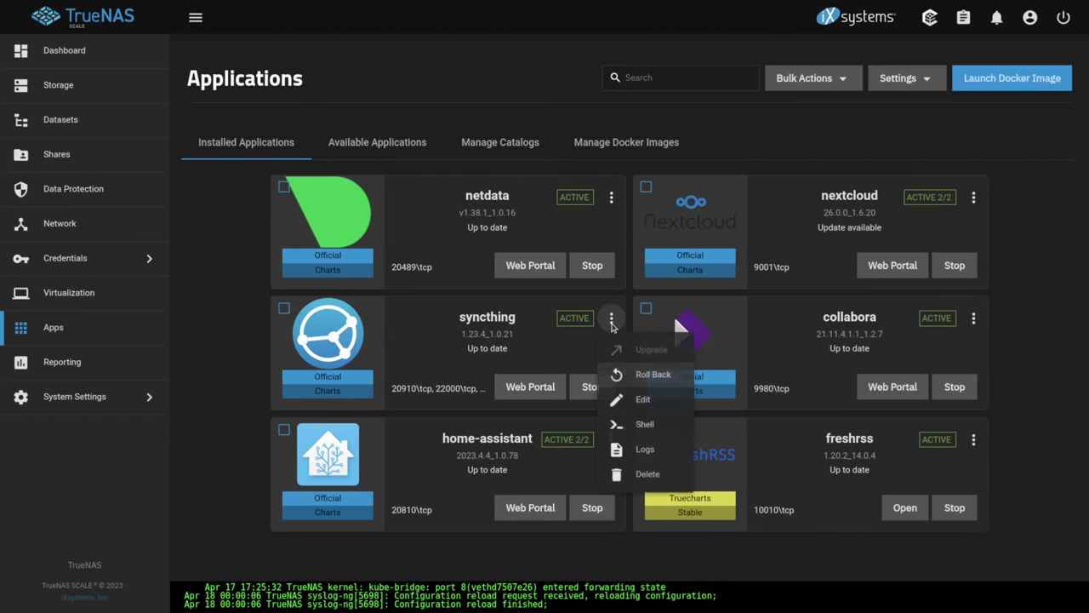
left_click(656, 409)
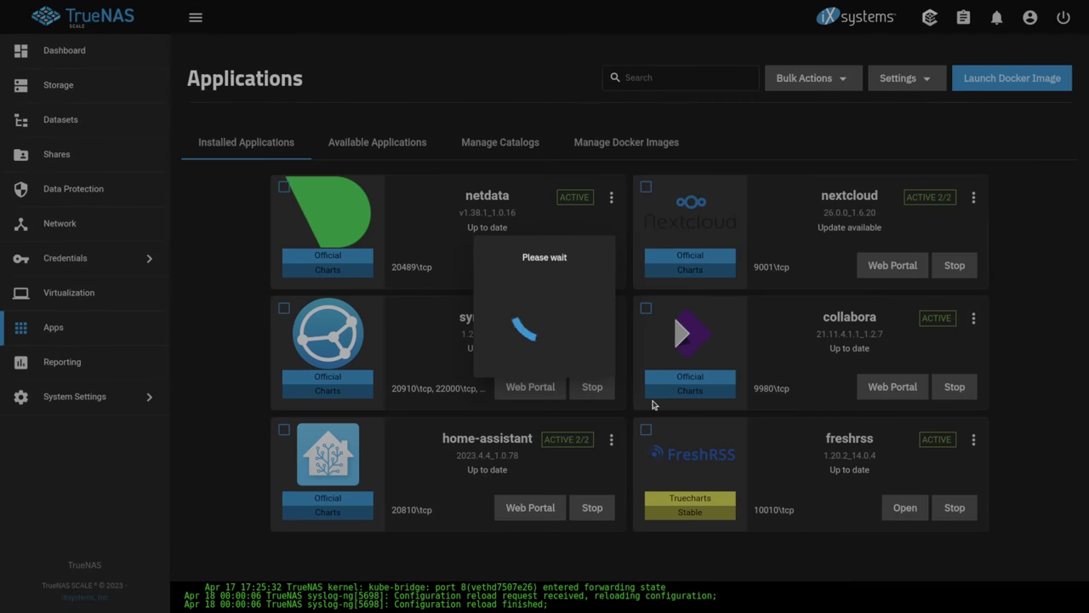
scroll(670, 315, "down", 5)
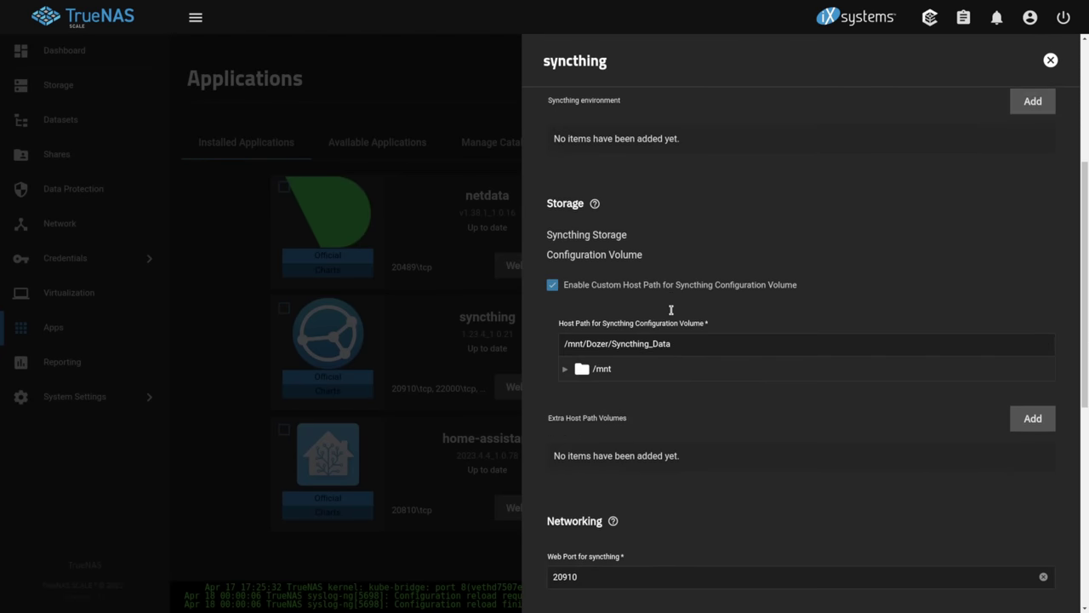
left_click(681, 212)
left_click_drag(430, 317, 169, 315)
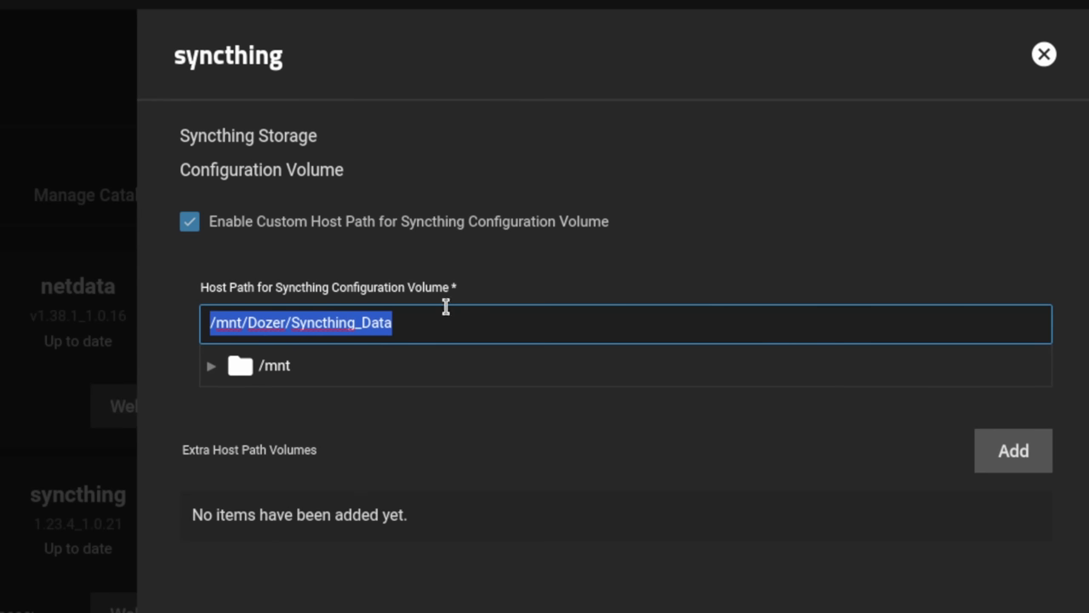
left_click(429, 327)
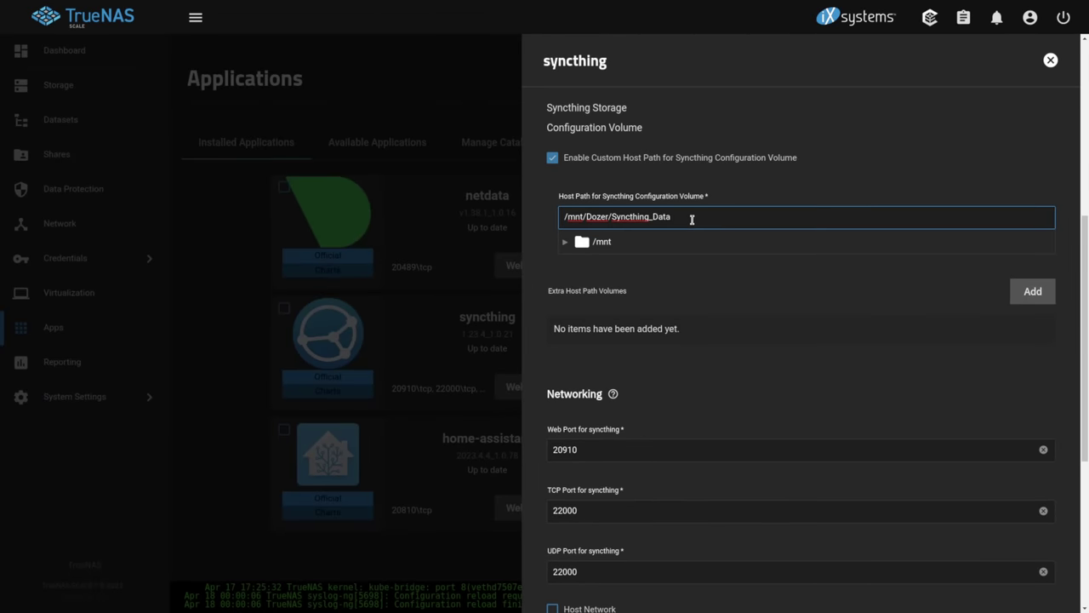
key("ctrl+a")
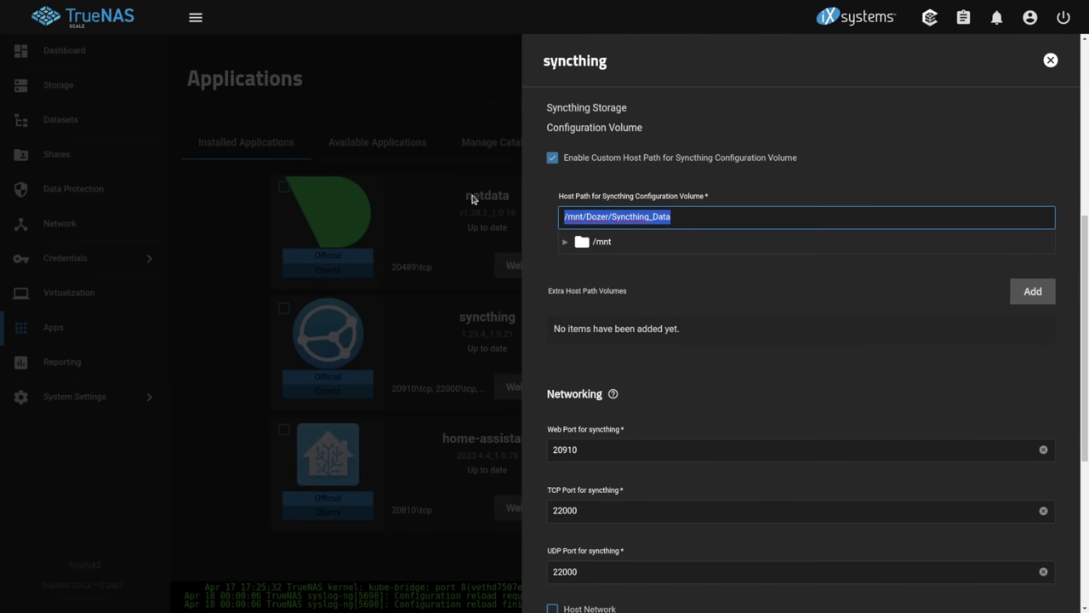
left_click(1049, 62)
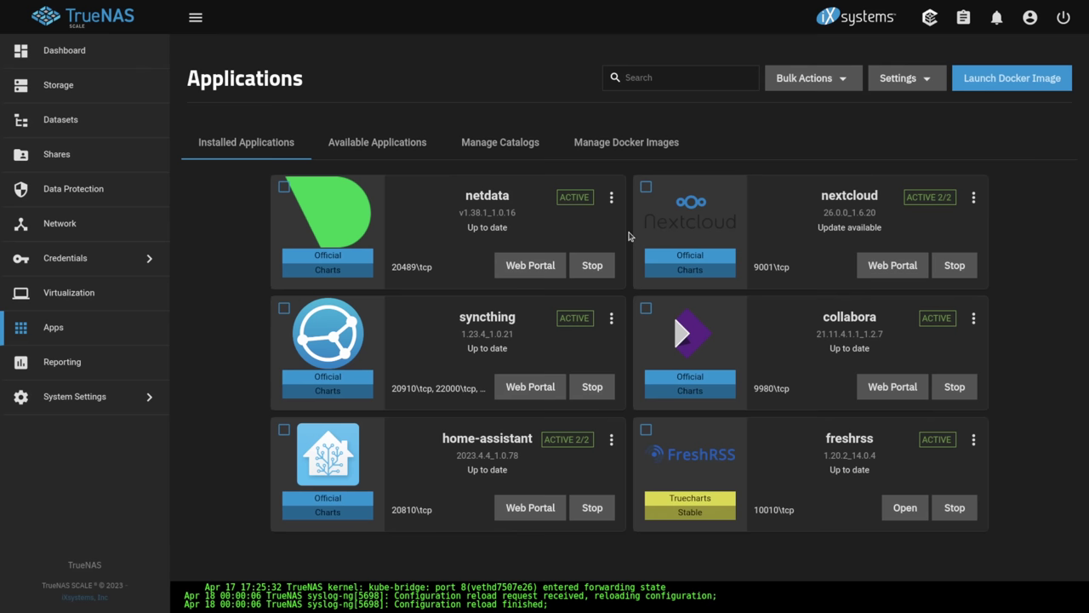
Open freshrss's edit settings and check its app config storage type and host path.
left_click(973, 439)
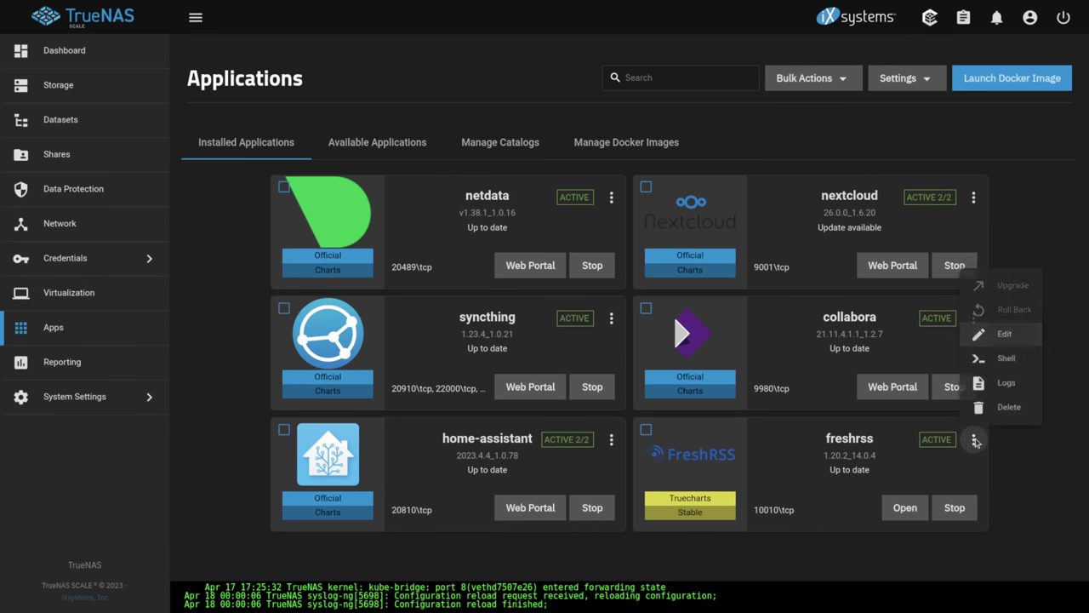
left_click(1020, 337)
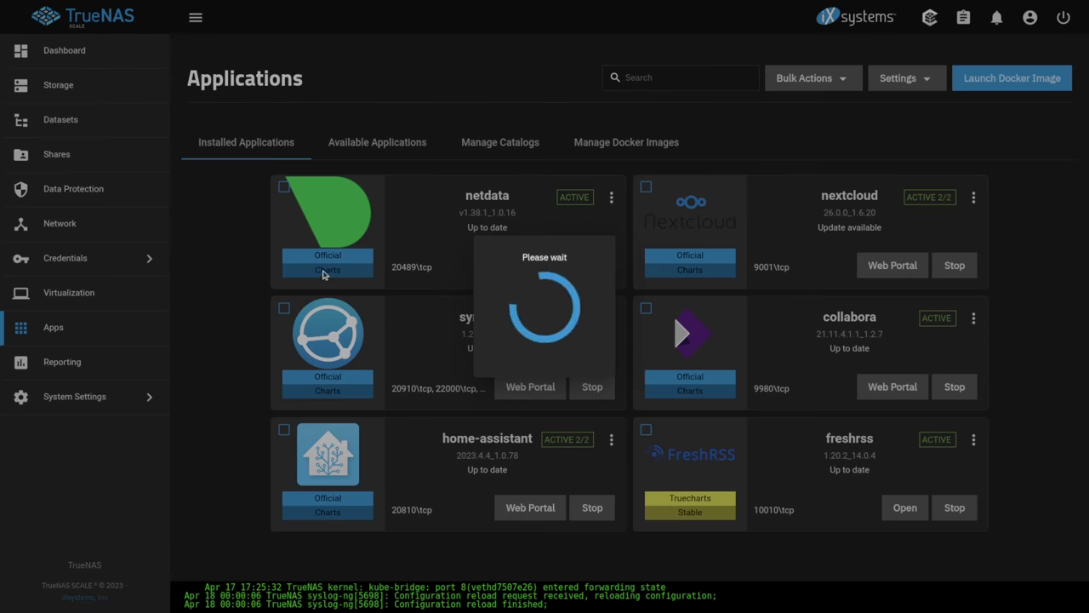
scroll(752, 259, "down", 6)
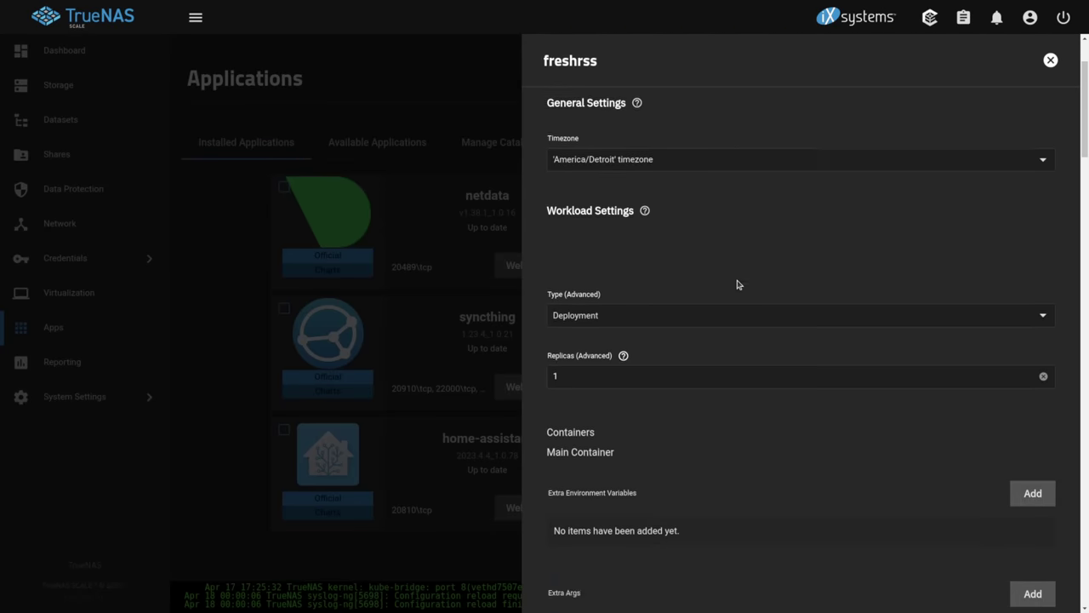
scroll(729, 295, "down", 7)
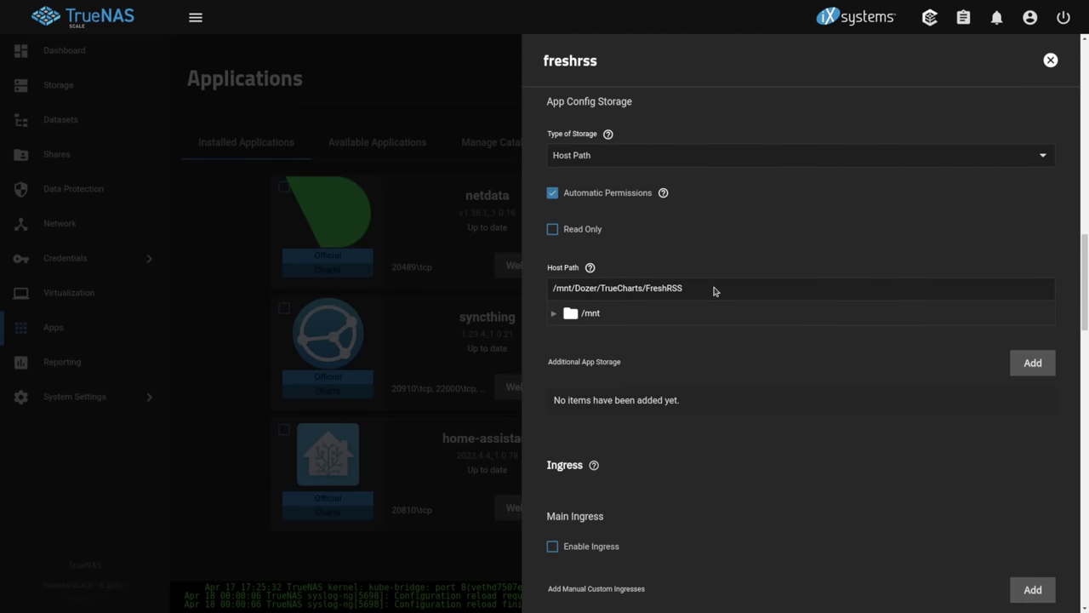
left_click(596, 160)
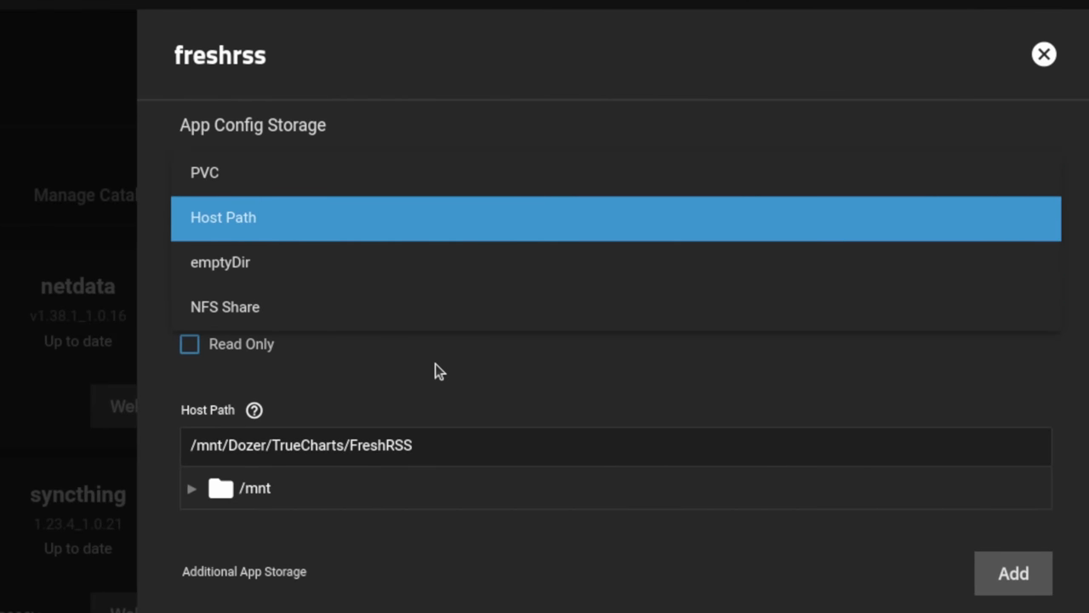
left_click(435, 364)
left_click_drag(445, 445, 107, 445)
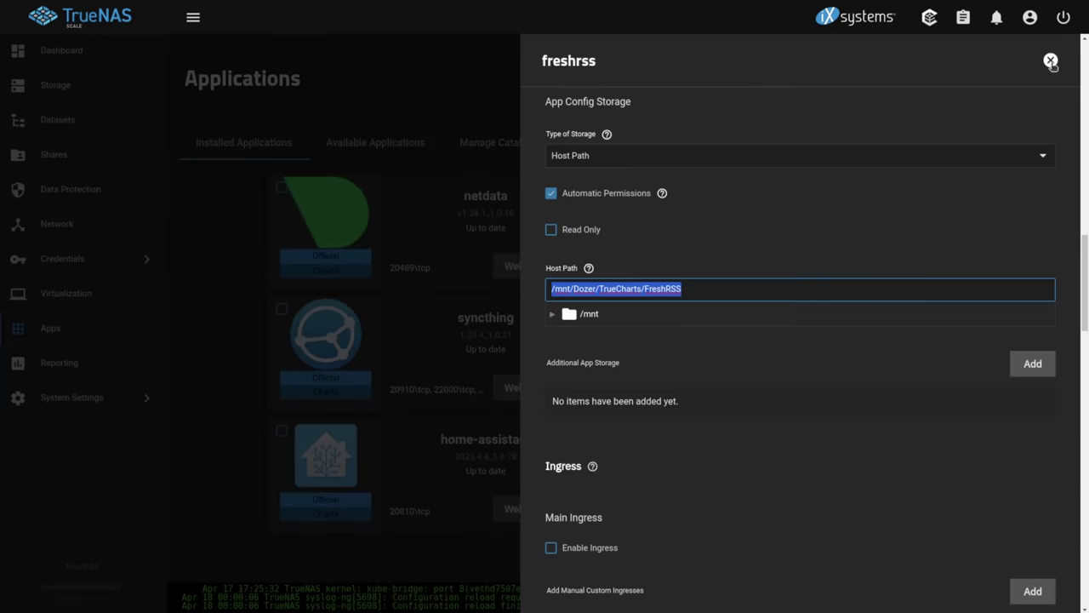
Close freshrss's settings unchanged and choose Delete from its action menu.
left_click(1044, 54)
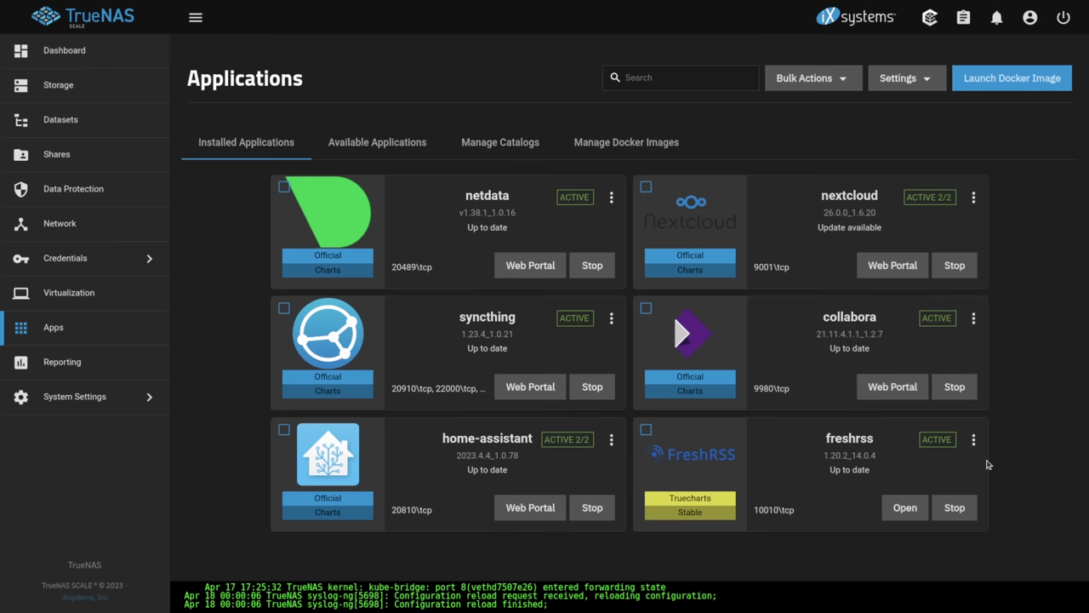
left_click(976, 439)
left_click(987, 412)
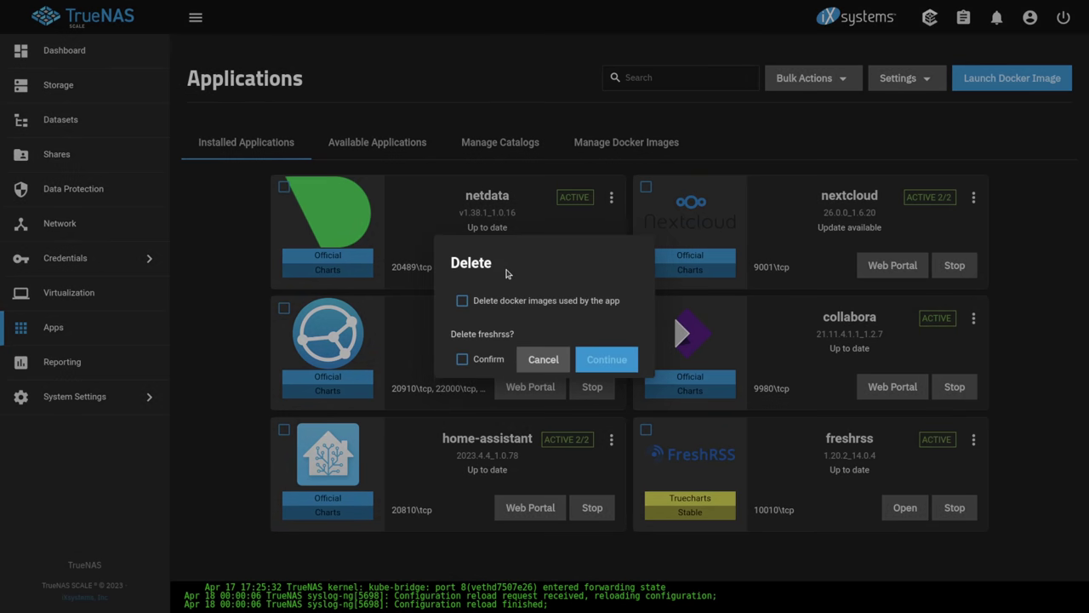